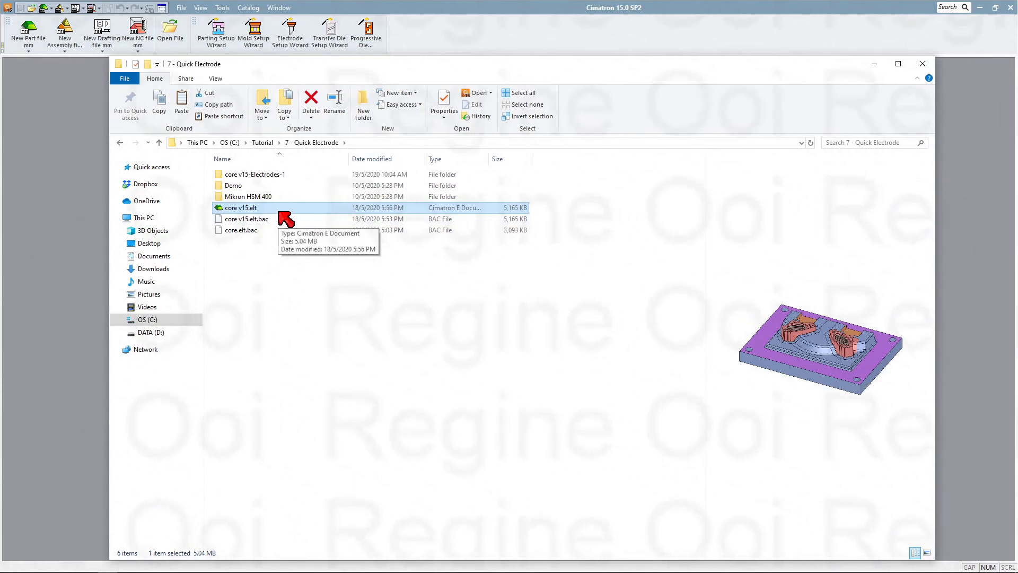
# Step: Open the electrode design template folder inside Demo's electrod template folder
pyautogui.click(299, 186)
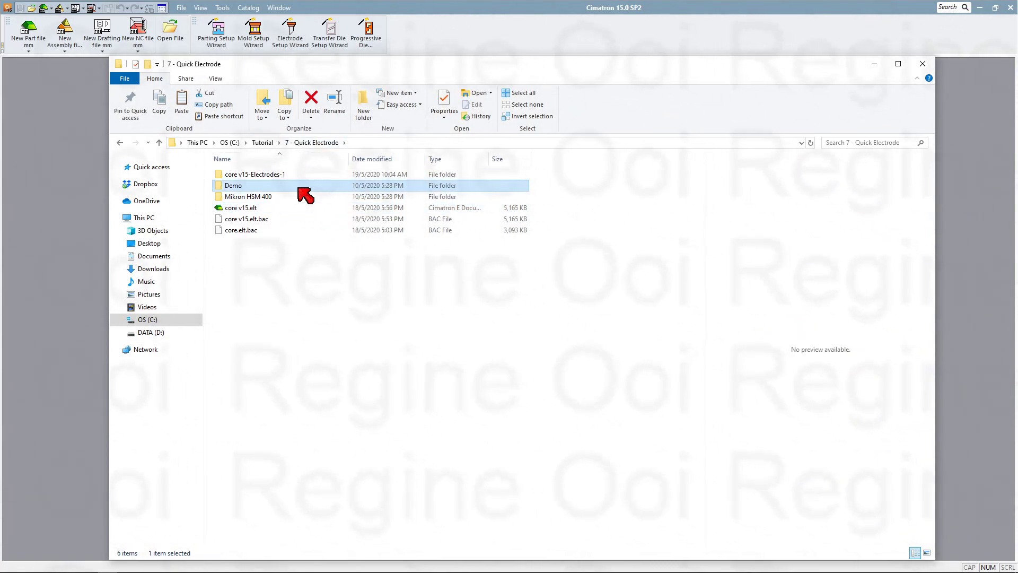
pyautogui.doubleClick(298, 185)
pyautogui.click(298, 186)
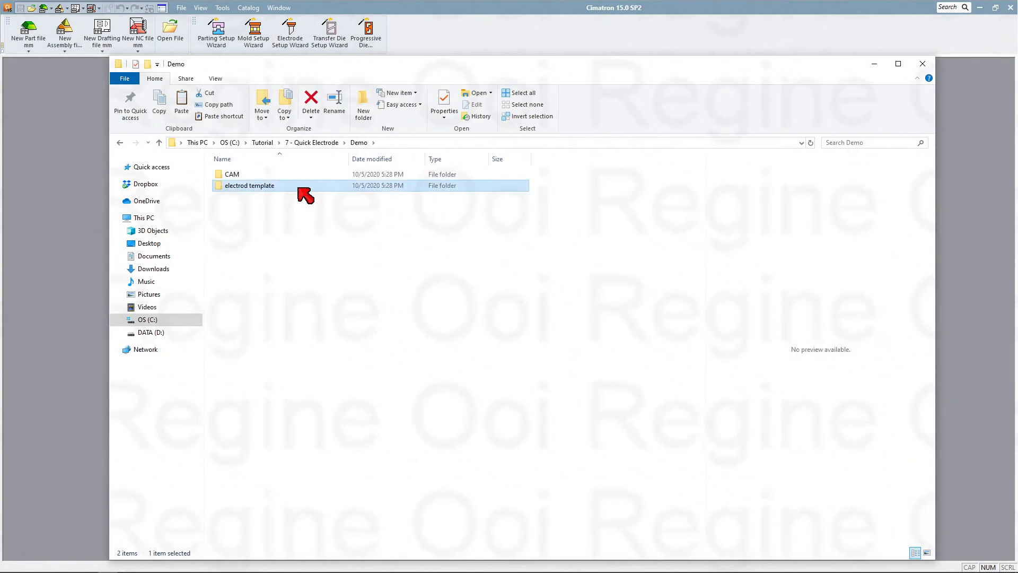
pyautogui.doubleClick(299, 186)
pyautogui.doubleClick(305, 175)
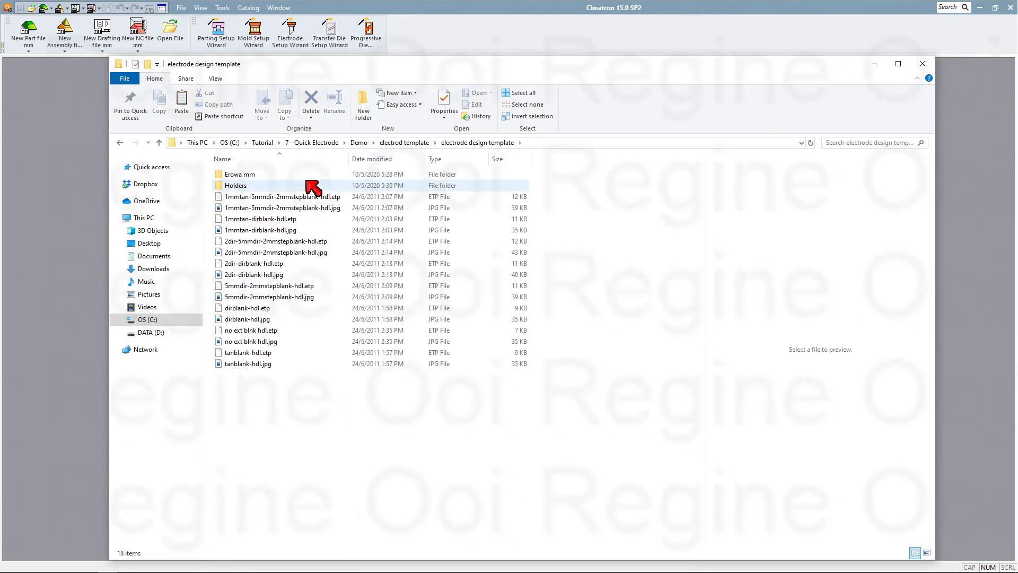
# Step: Preview the 1mmtan and 2dir template images, both the 5mmdir-2mmstepblank and the dirblank variants
pyautogui.click(310, 209)
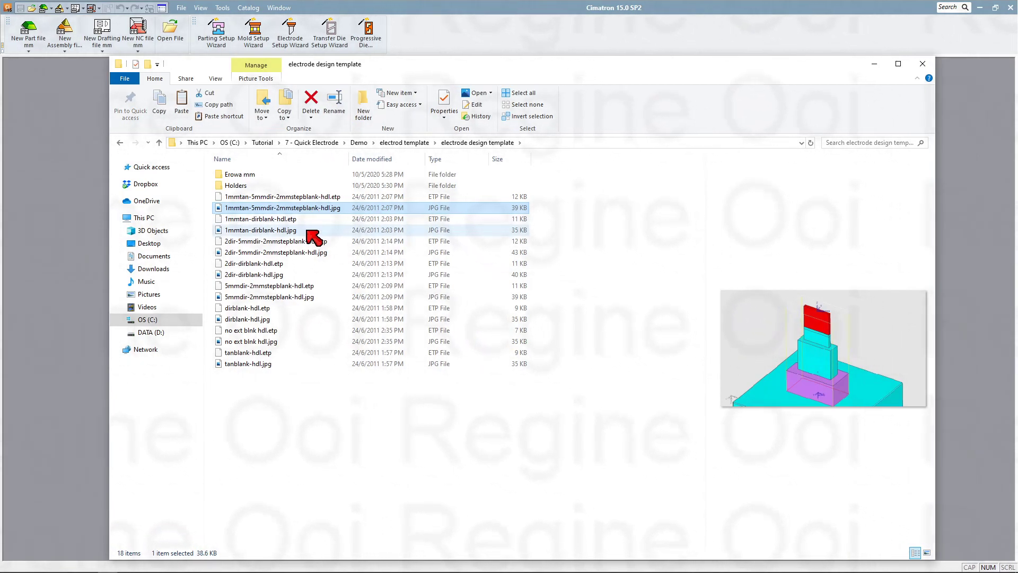
pyautogui.click(307, 232)
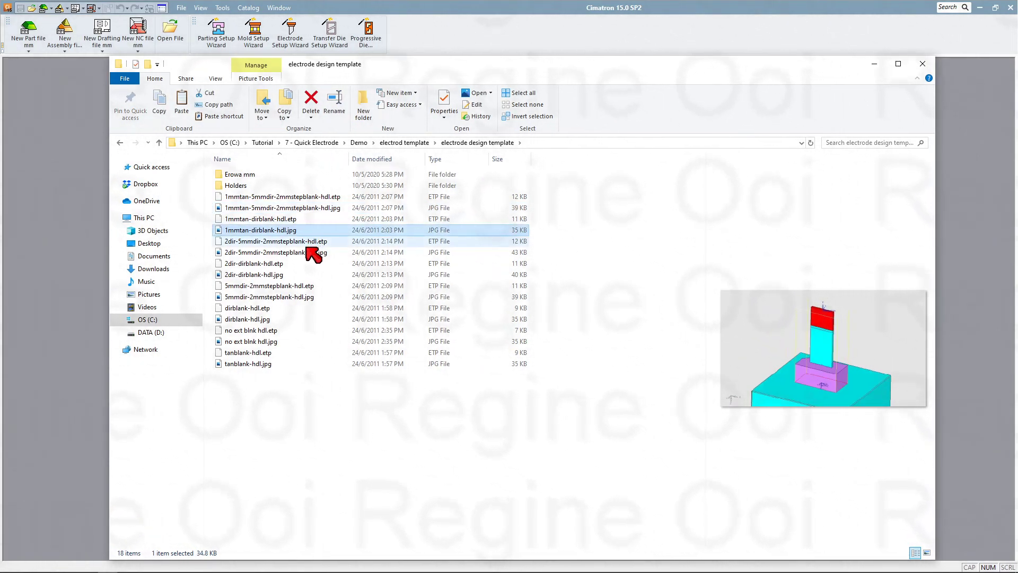
pyautogui.click(308, 252)
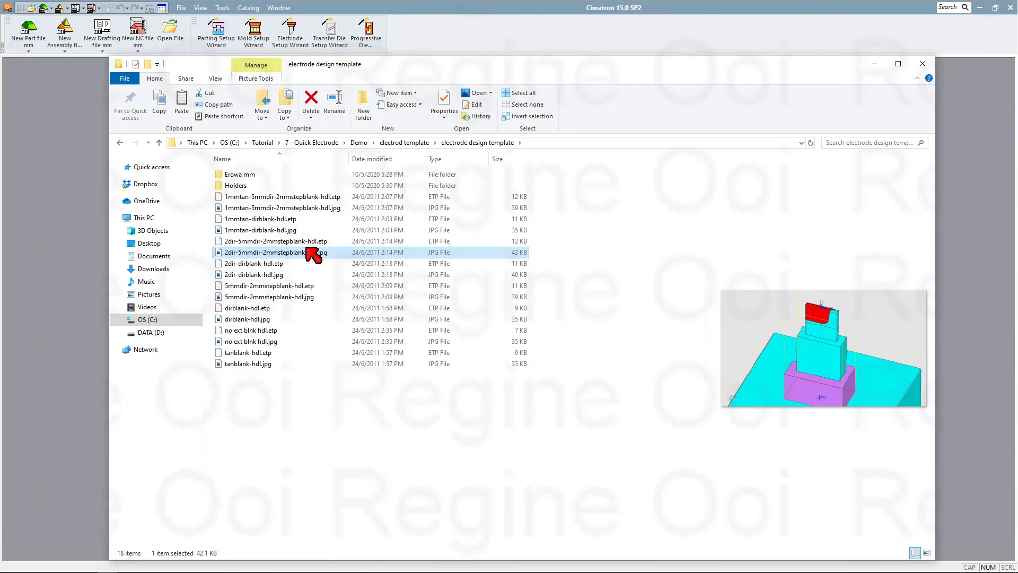
pyautogui.click(308, 275)
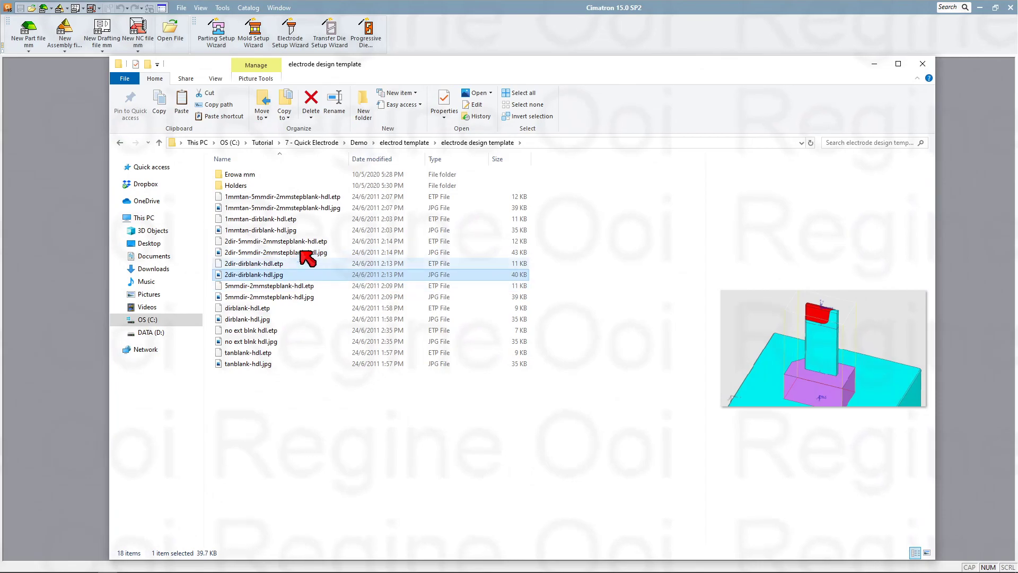
# Step: Look through the part files in the Erowa mm folder and return to the electrode design template folder
pyautogui.click(313, 178)
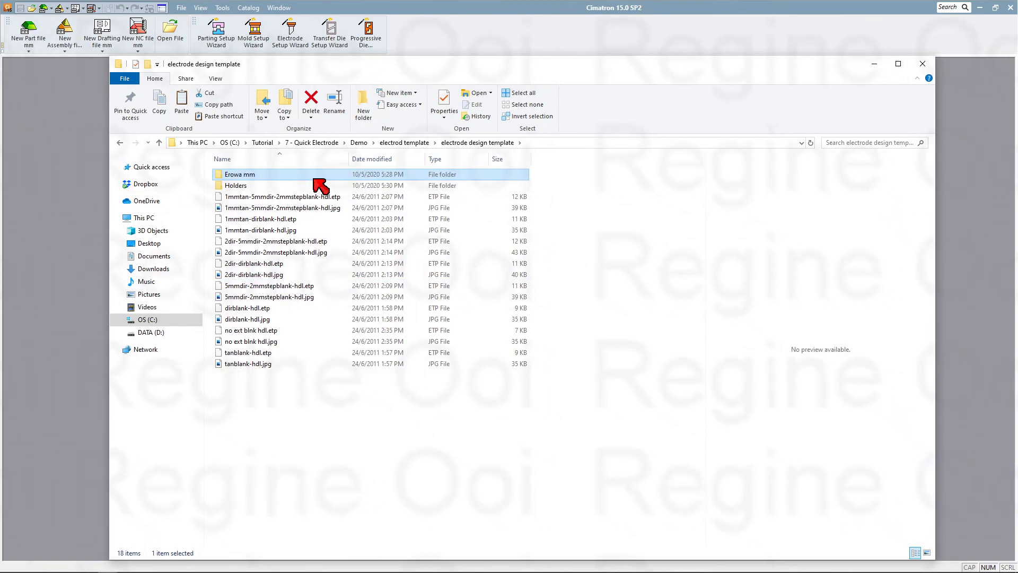
pyautogui.doubleClick(312, 175)
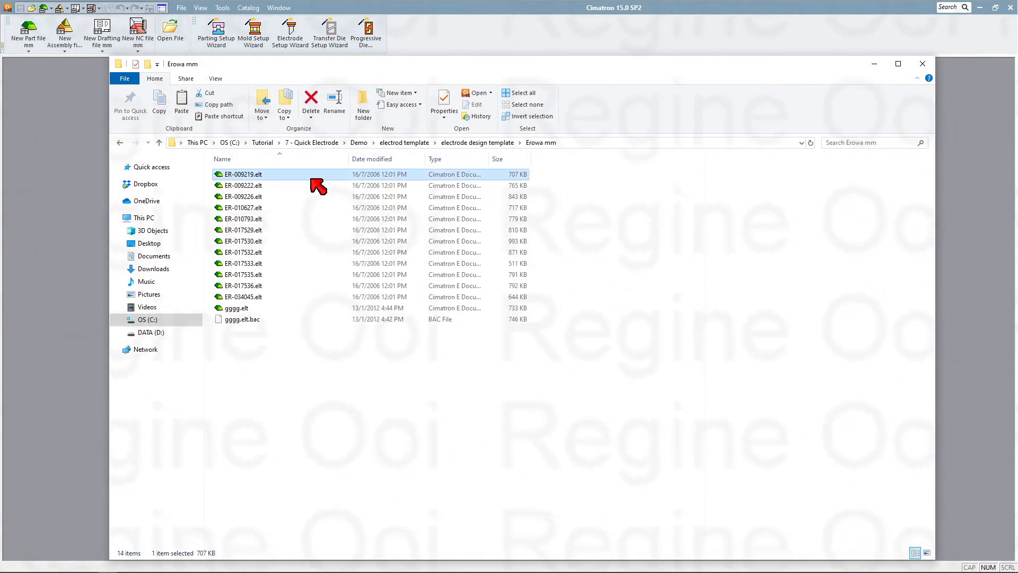
pyautogui.click(297, 196)
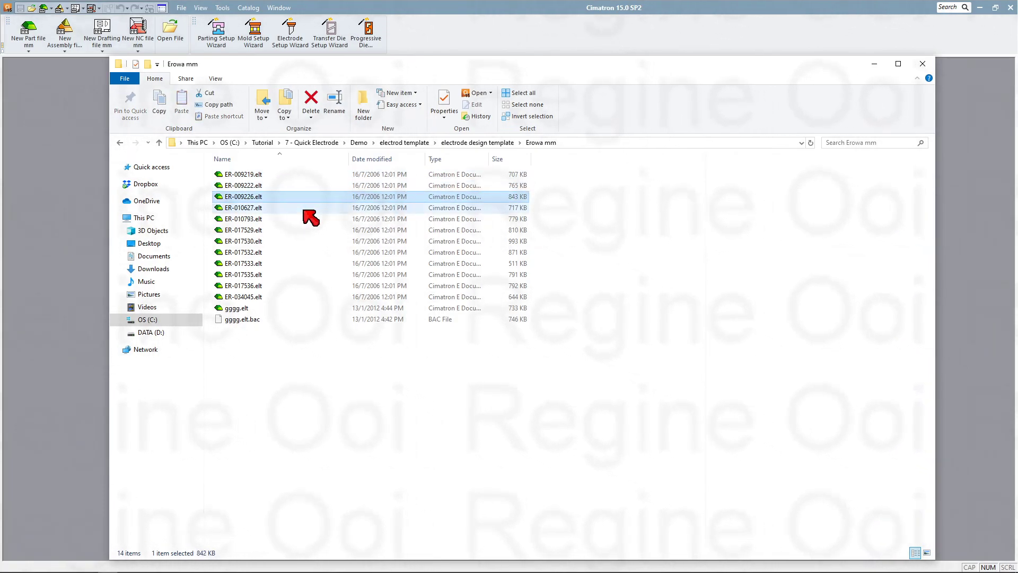
pyautogui.click(298, 242)
pyautogui.click(455, 143)
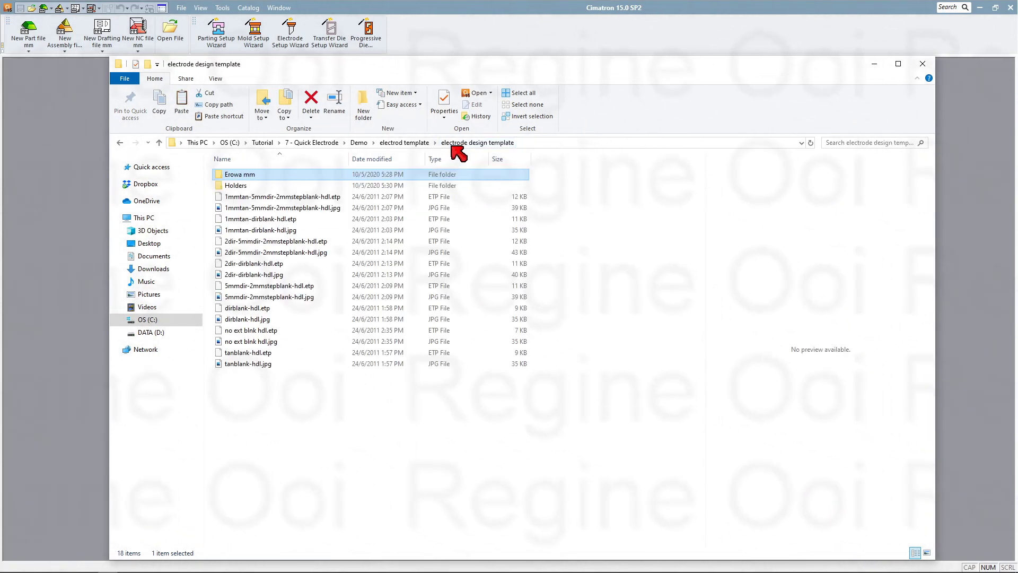
# Step: Preview the holder parts from Holder 2 to Holder 6 in the Holders folder and return to the electrode design template folder
pyautogui.click(318, 185)
pyautogui.doubleClick(318, 185)
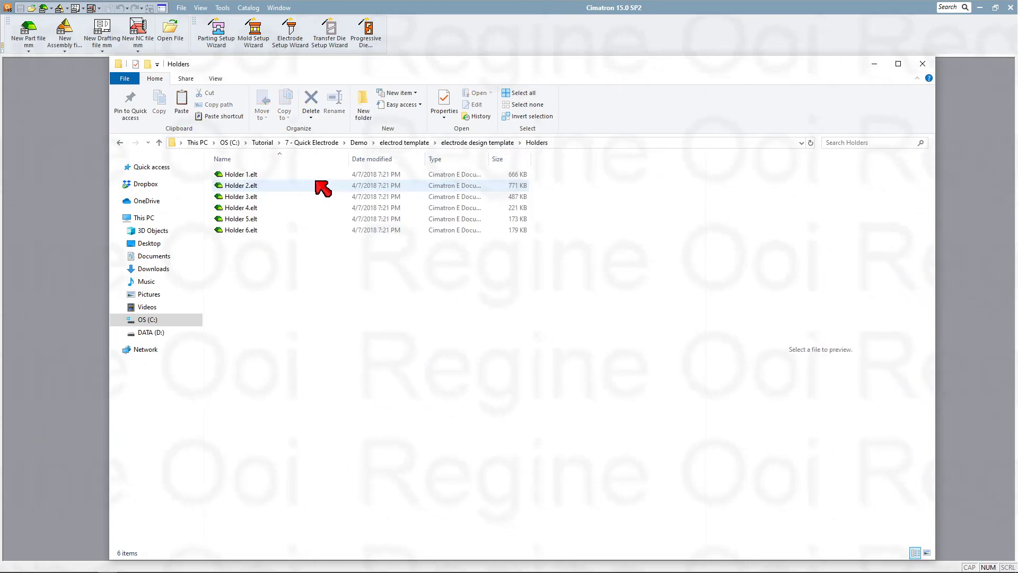
pyautogui.click(316, 187)
pyautogui.click(310, 197)
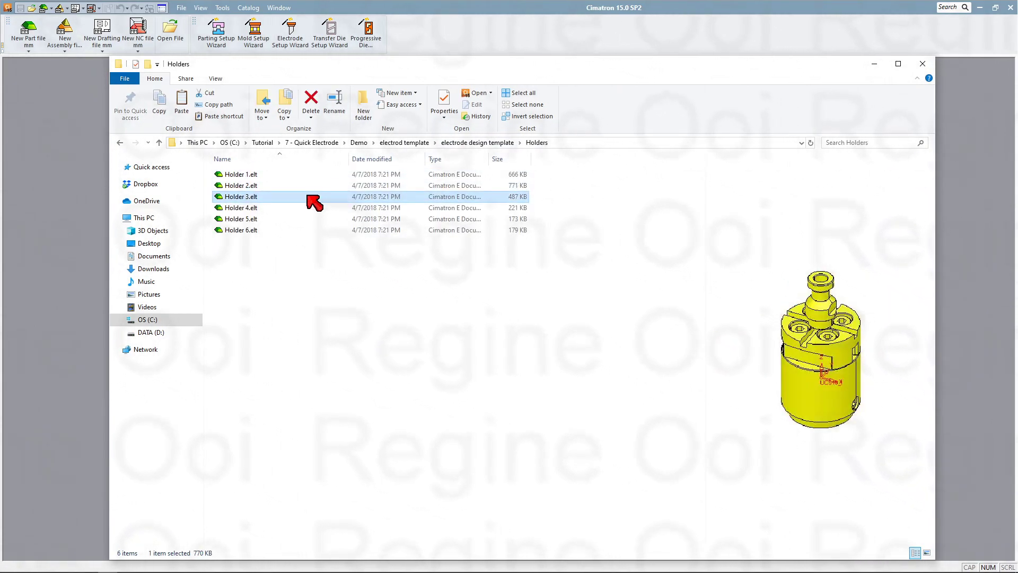
pyautogui.click(299, 208)
pyautogui.click(293, 221)
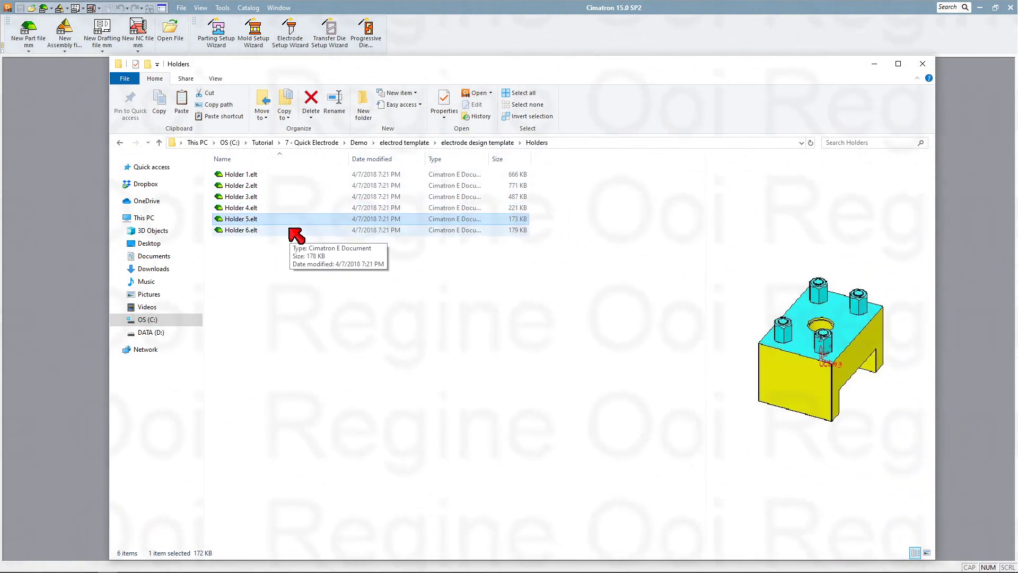
pyautogui.click(296, 230)
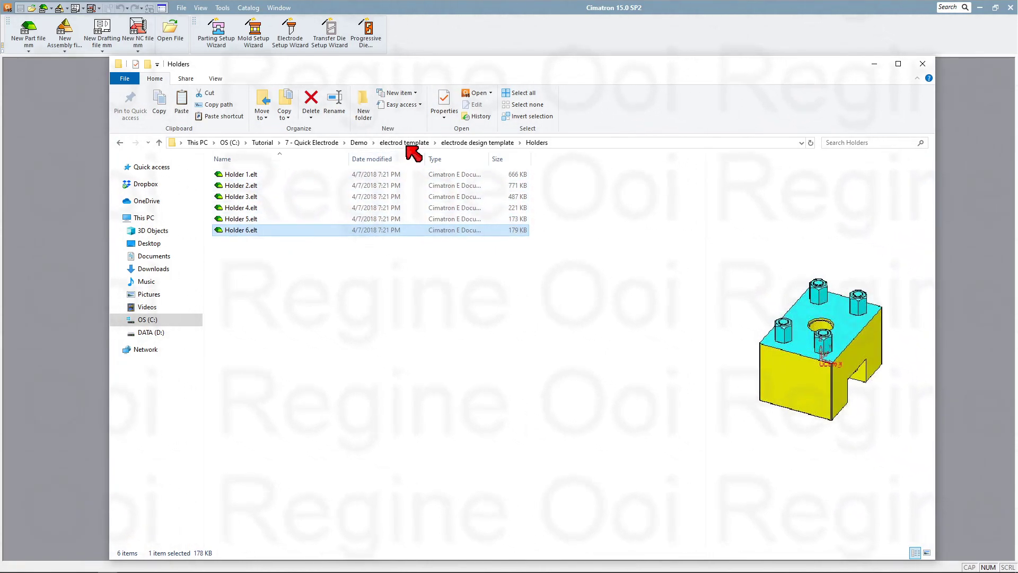
pyautogui.click(454, 143)
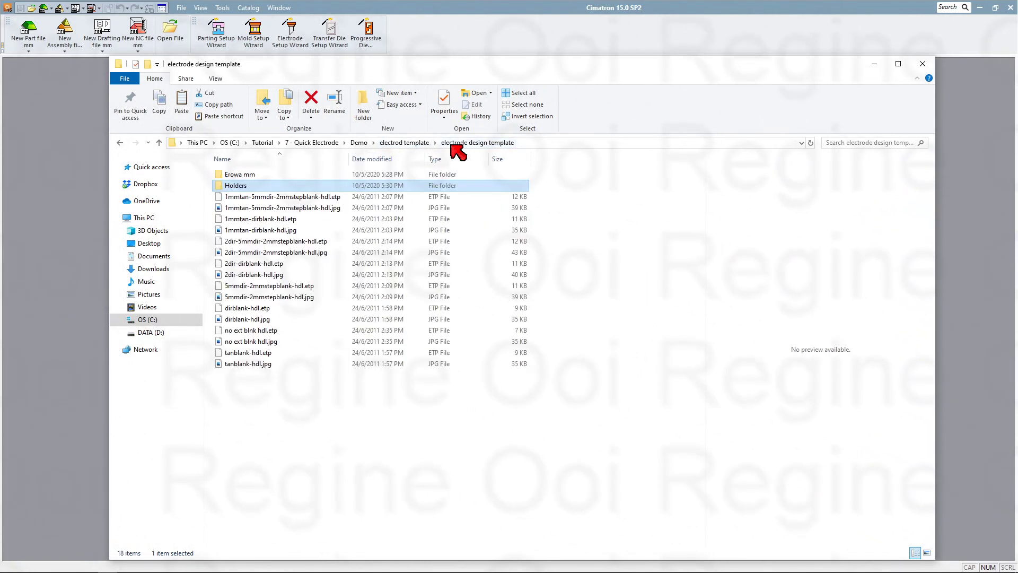
# Step: Return the file browser to the 7 - Quick Electrode folder, switch to Cimatron and start the Electrode Setup Wizard
pyautogui.click(318, 143)
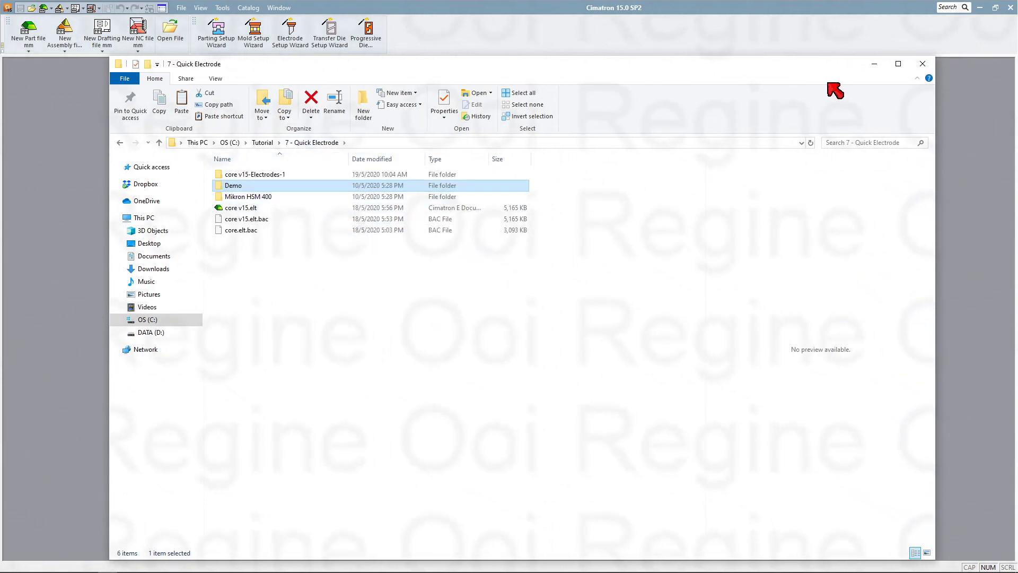
pyautogui.click(874, 64)
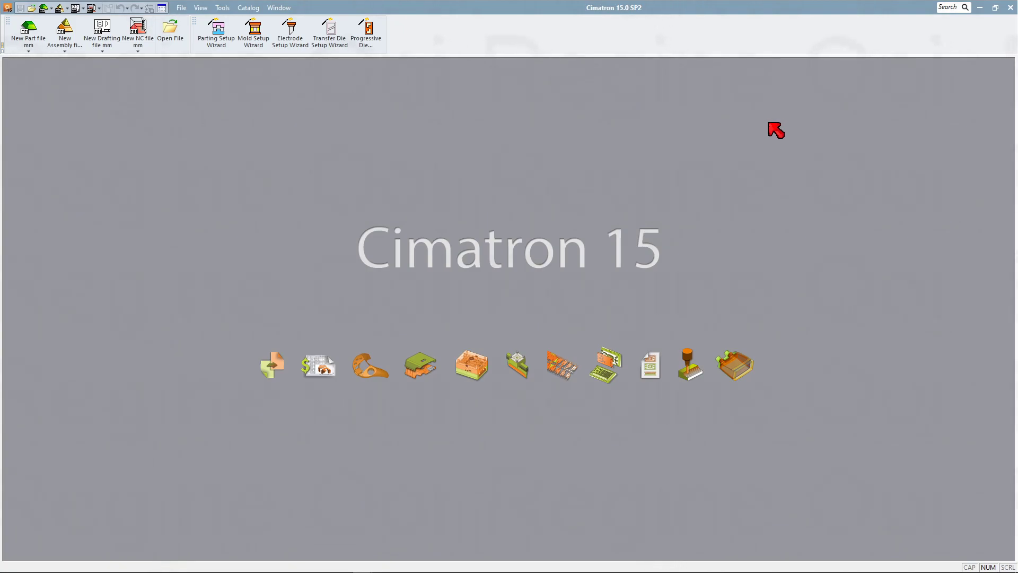
pyautogui.click(302, 48)
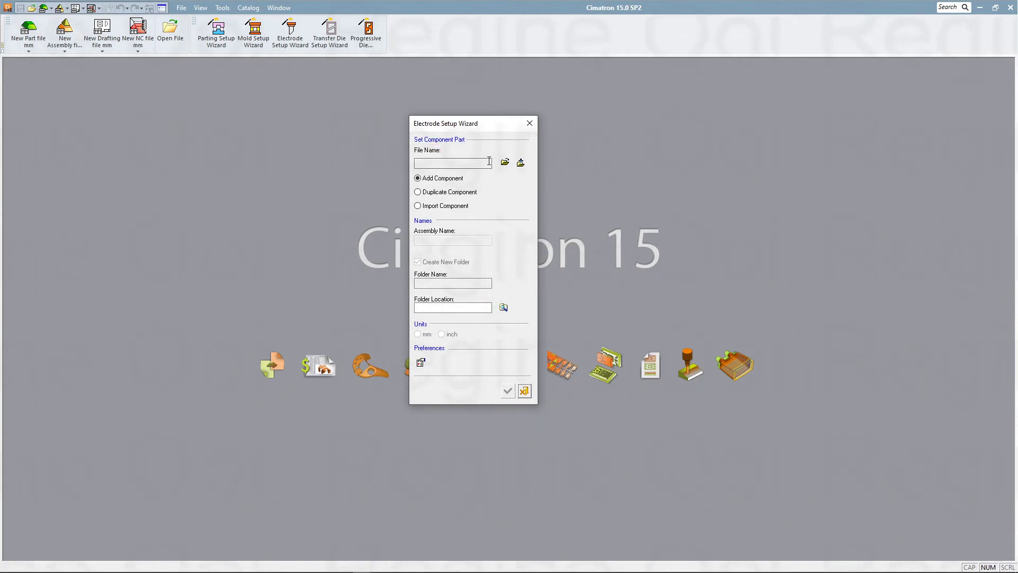
# Step: Examine the file types supported for importing a component part, keep IGES selected, and leave the import without loading a file
pyautogui.click(519, 163)
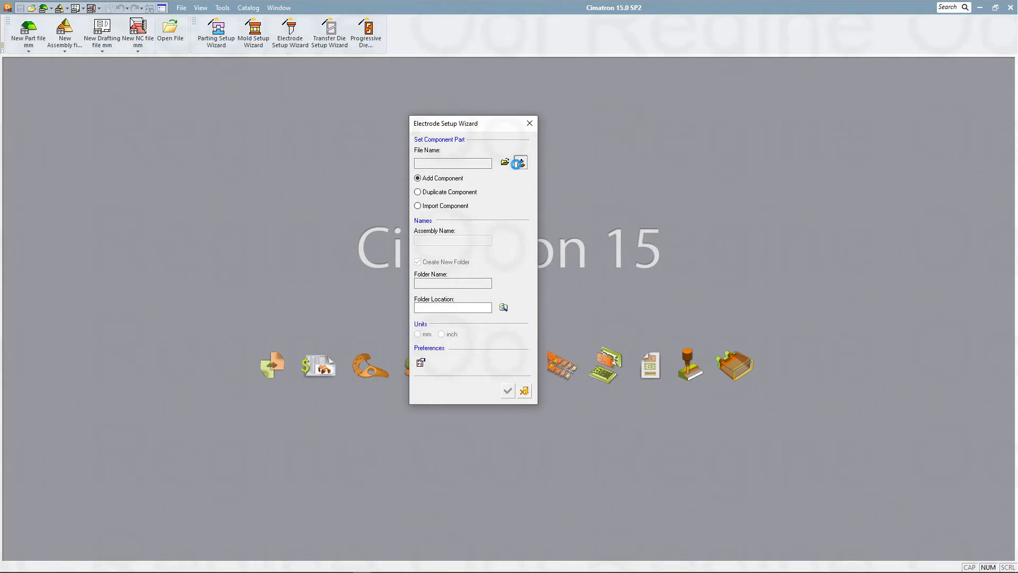
pyautogui.click(449, 234)
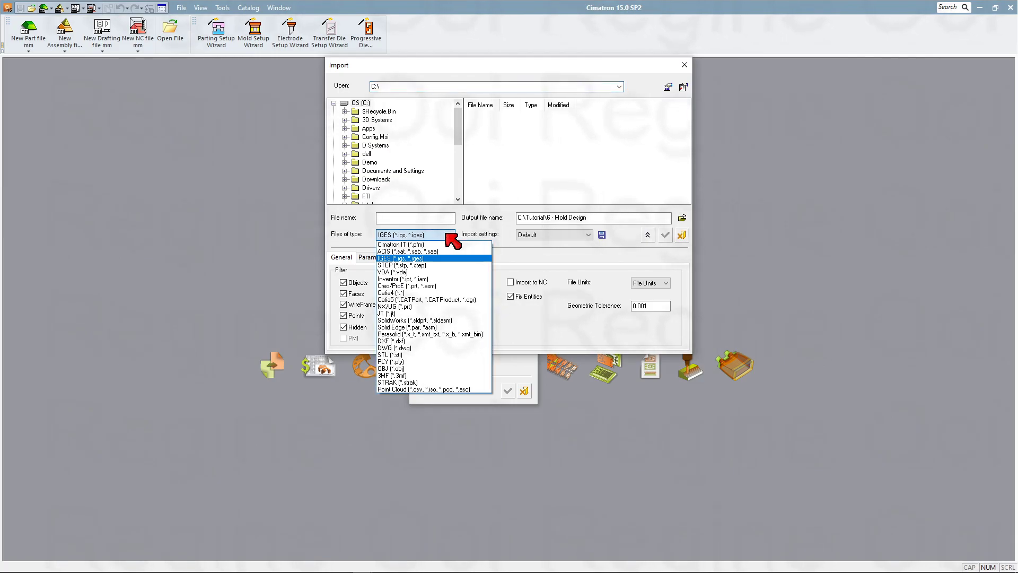
pyautogui.click(450, 260)
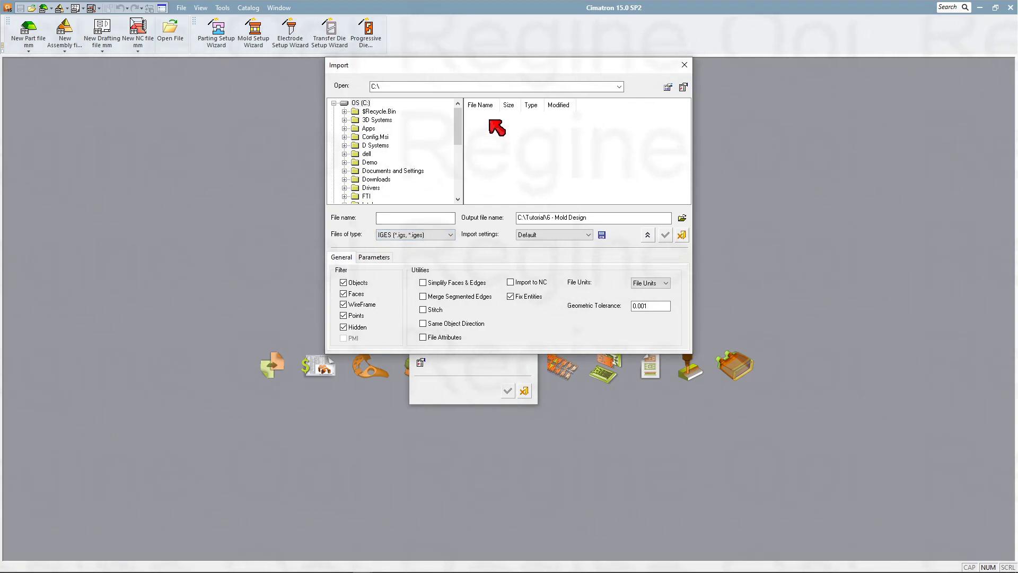
pyautogui.click(448, 237)
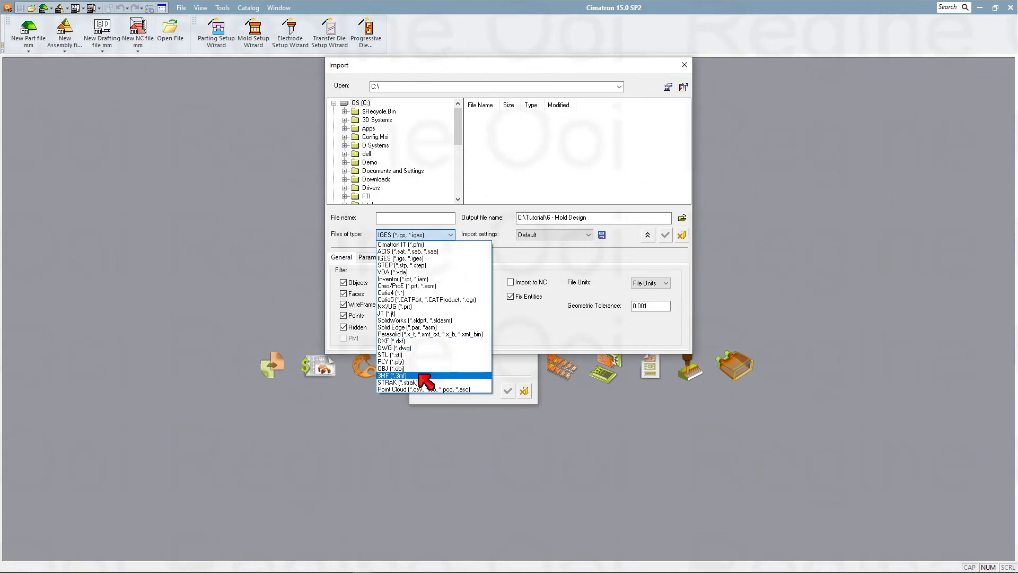
pyautogui.click(512, 257)
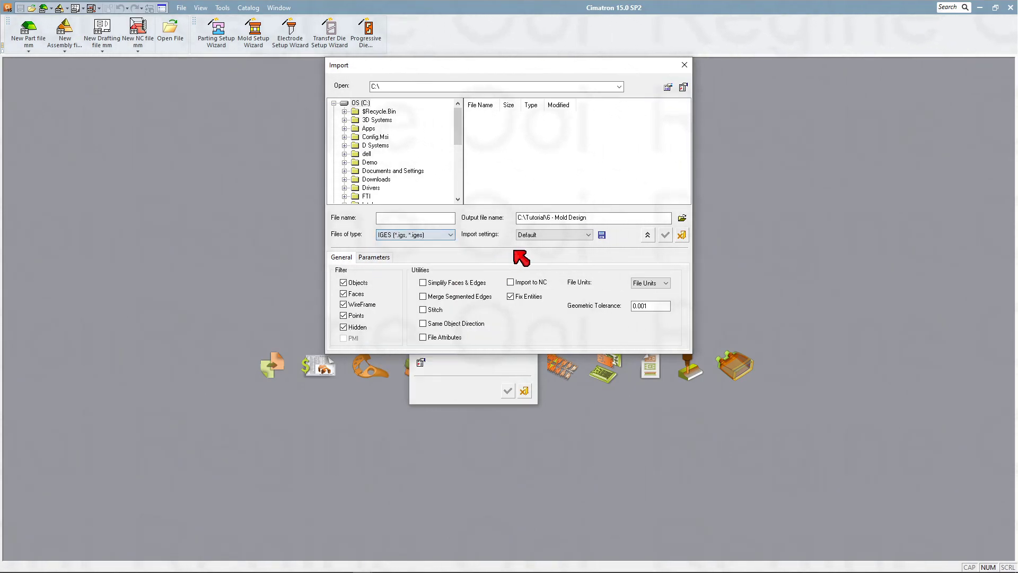
pyautogui.click(440, 237)
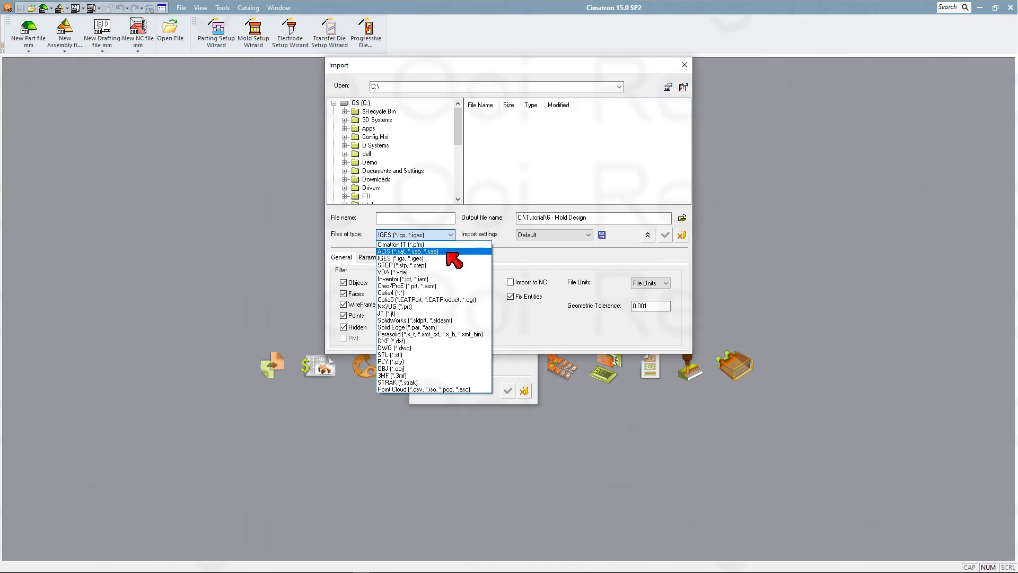
pyautogui.click(504, 256)
pyautogui.click(681, 235)
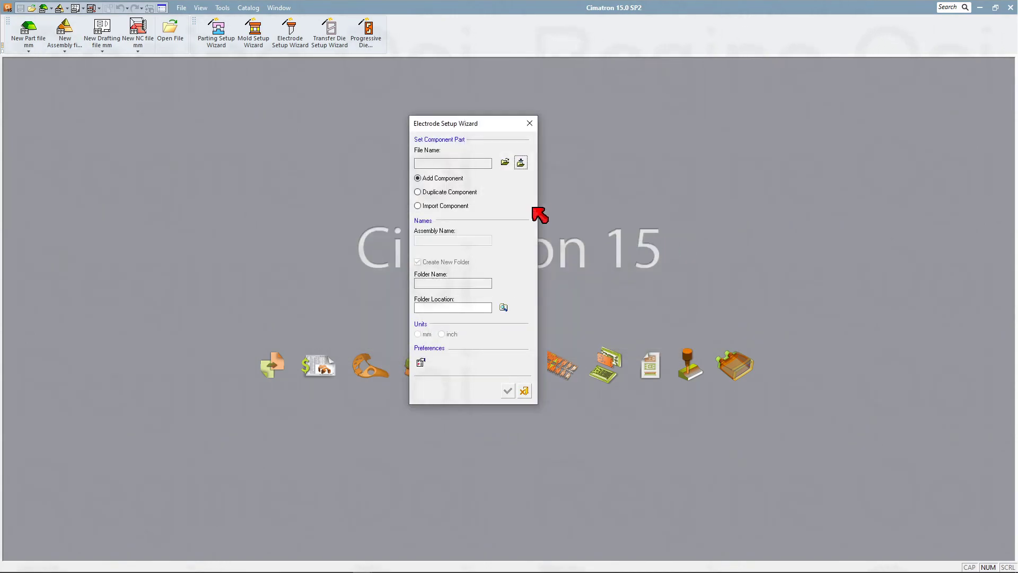
# Step: Load core v15.elt from the 7 - Quick Electrode folder as the wizard's component part
pyautogui.click(505, 162)
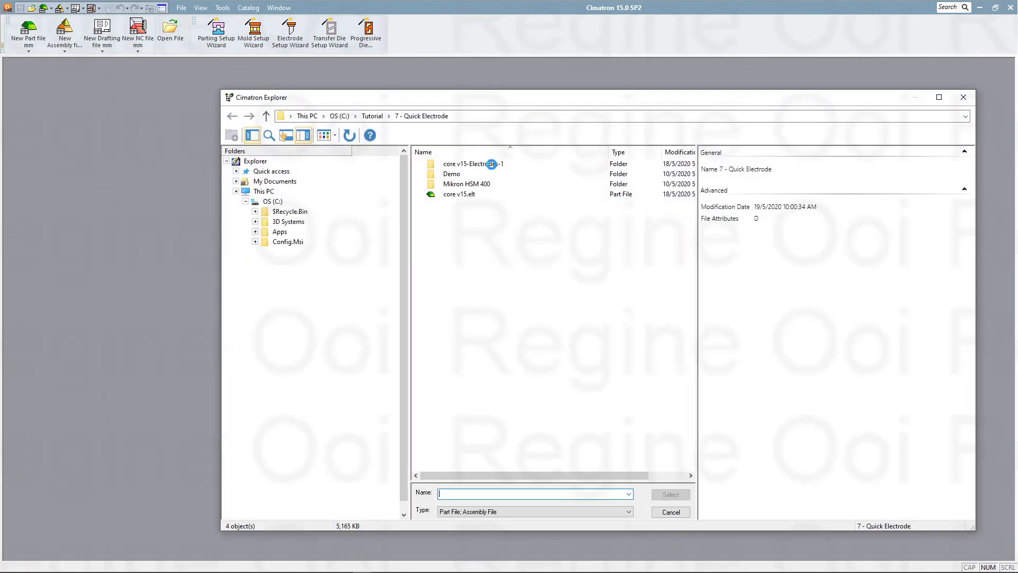
pyautogui.click(458, 194)
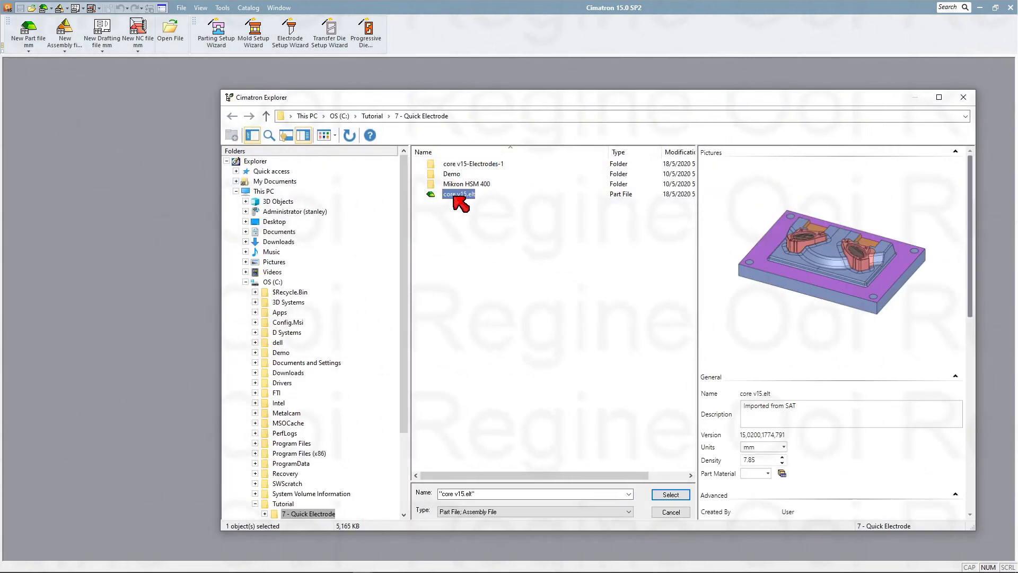
pyautogui.click(664, 494)
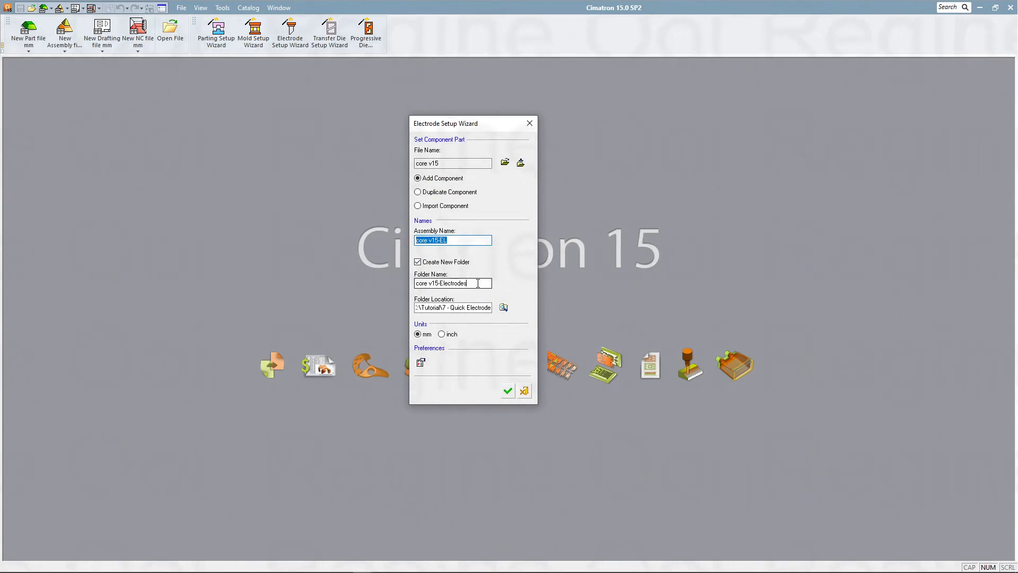
# Step: Keep the new folder option enabled and confirm 7 - Quick Electrode as the folder location
pyautogui.click(431, 262)
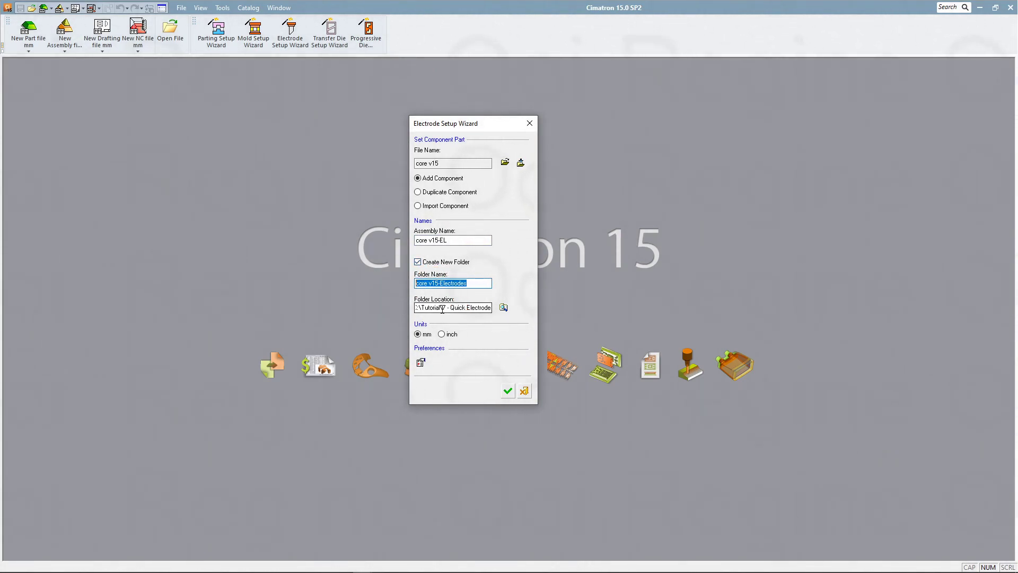
pyautogui.click(501, 308)
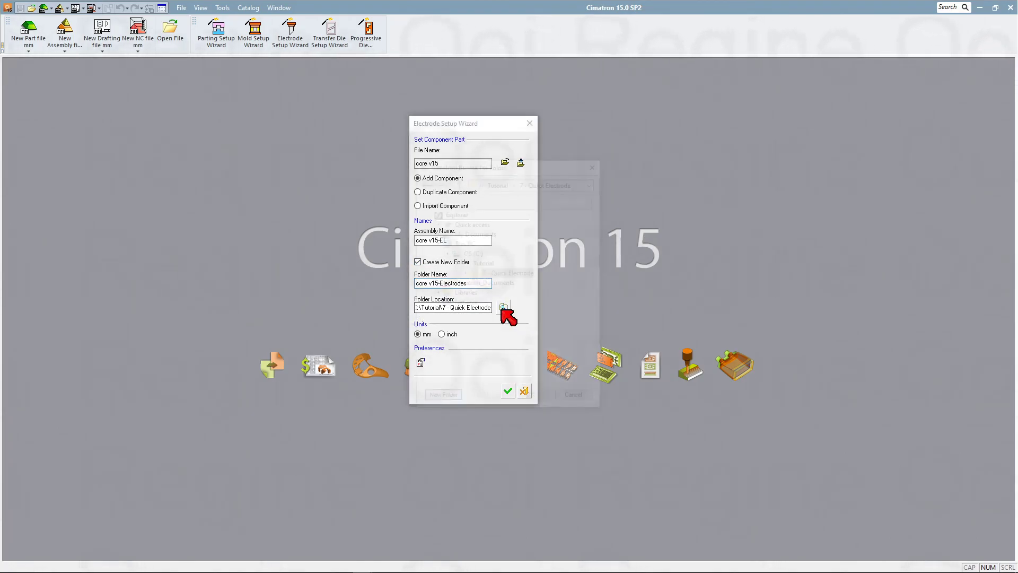
pyautogui.click(531, 400)
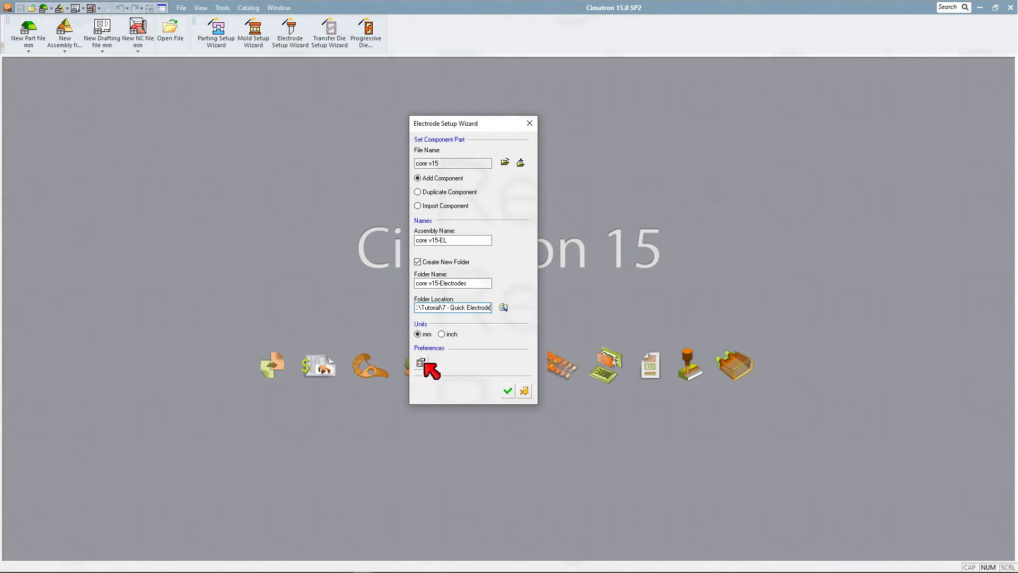
# Step: Open the wizard's preferences and keep Top of Base as the default point for the electrode UCS
pyautogui.click(421, 363)
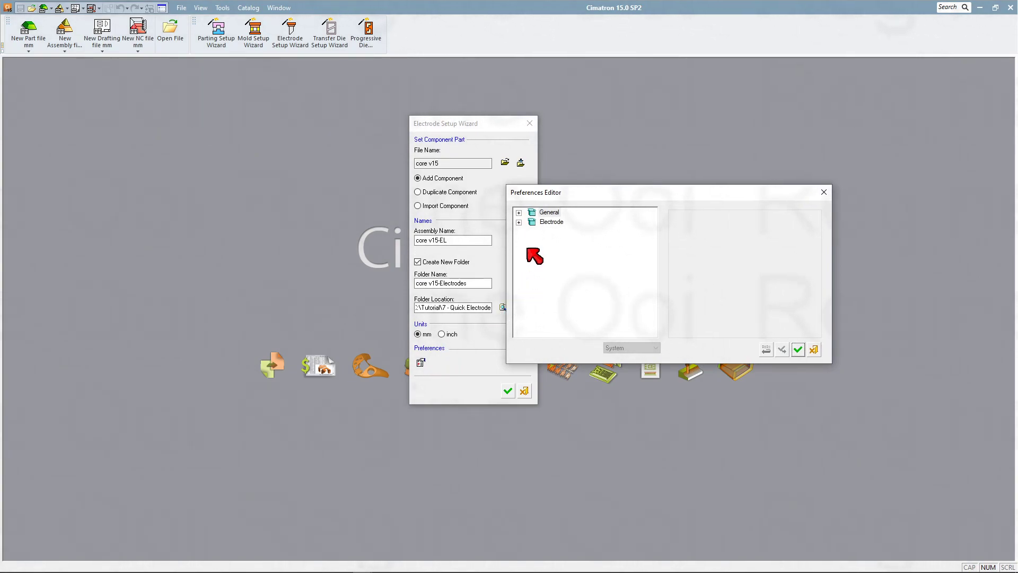
pyautogui.click(519, 222)
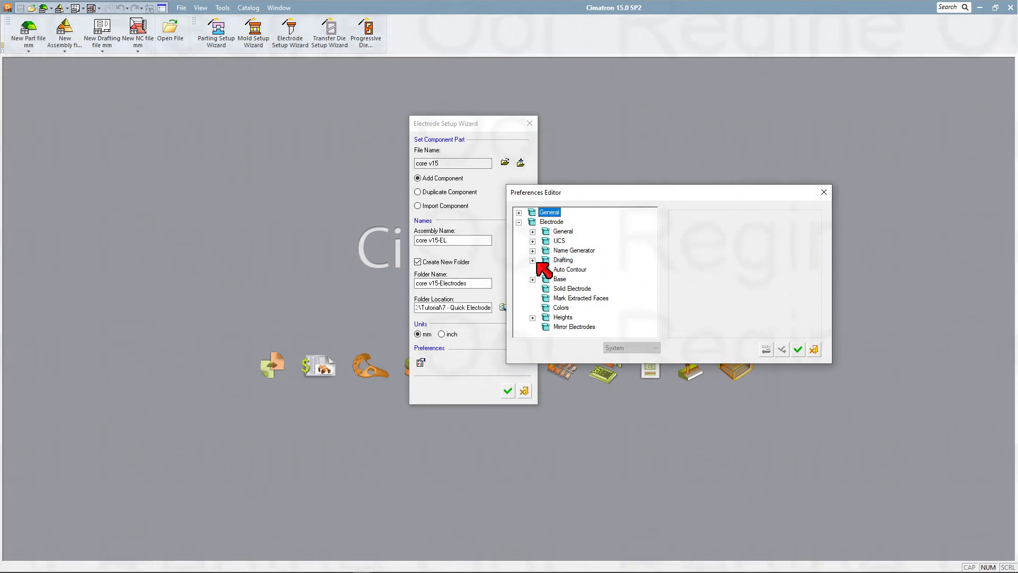
pyautogui.click(533, 241)
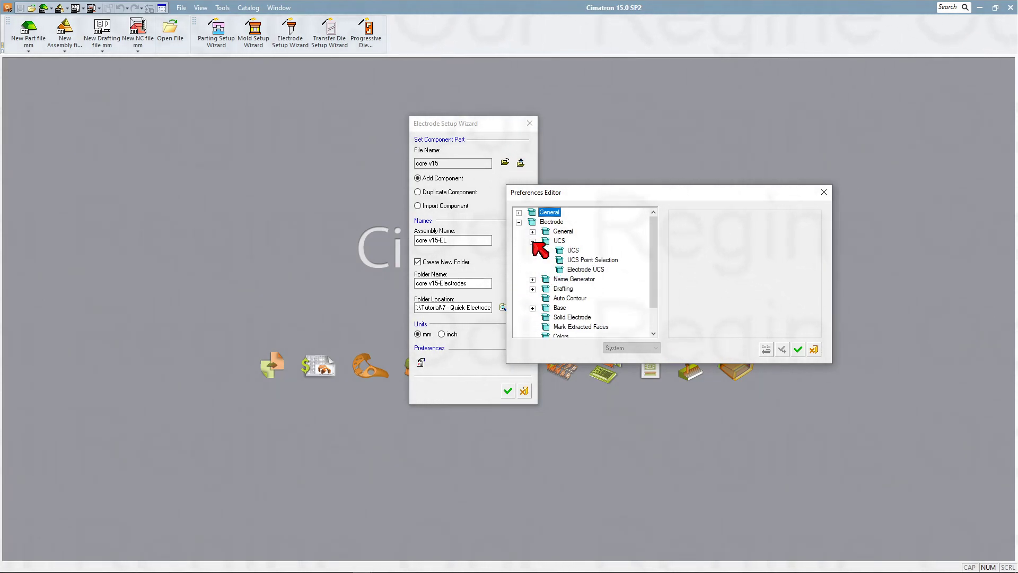
pyautogui.click(585, 259)
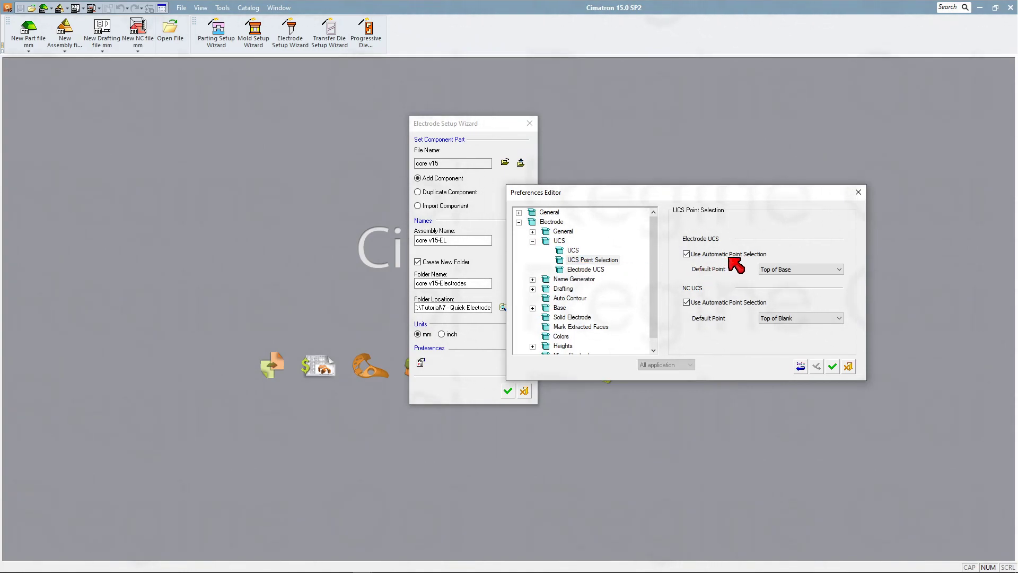
pyautogui.click(785, 269)
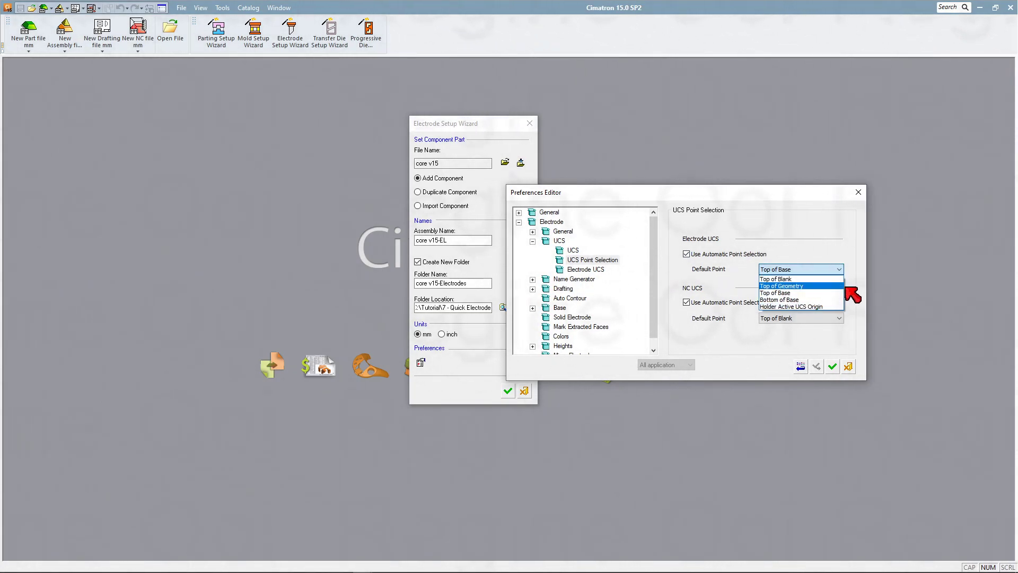
pyautogui.click(787, 292)
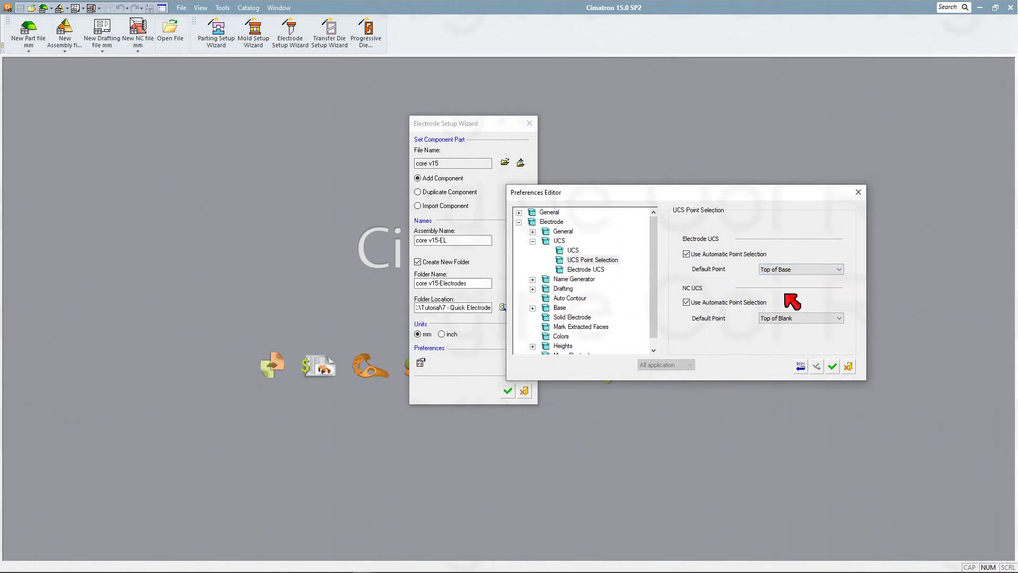
# Step: Examine the default point options for the NC UCS, keeping Top of Blank
pyautogui.click(761, 316)
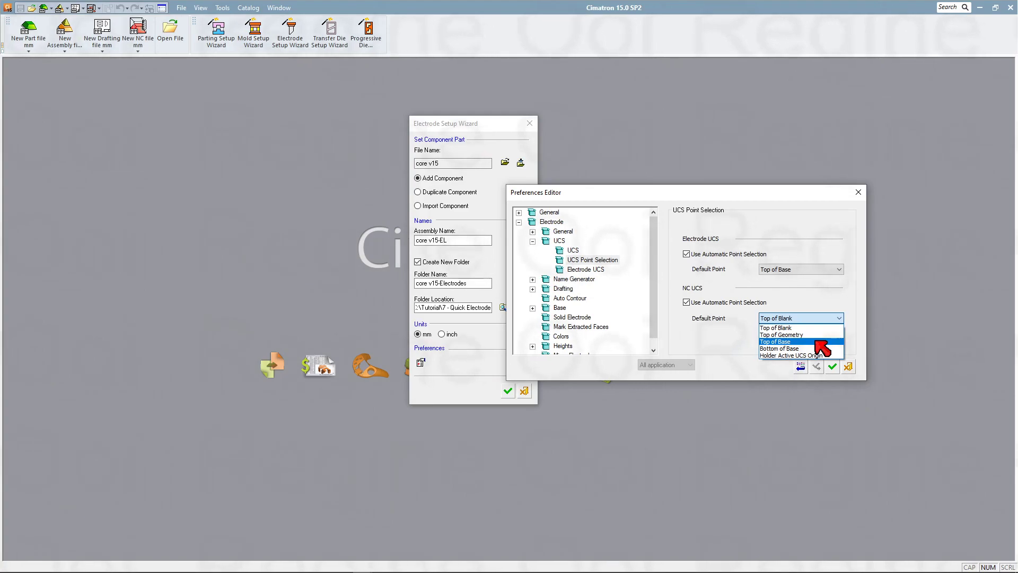
pyautogui.click(735, 342)
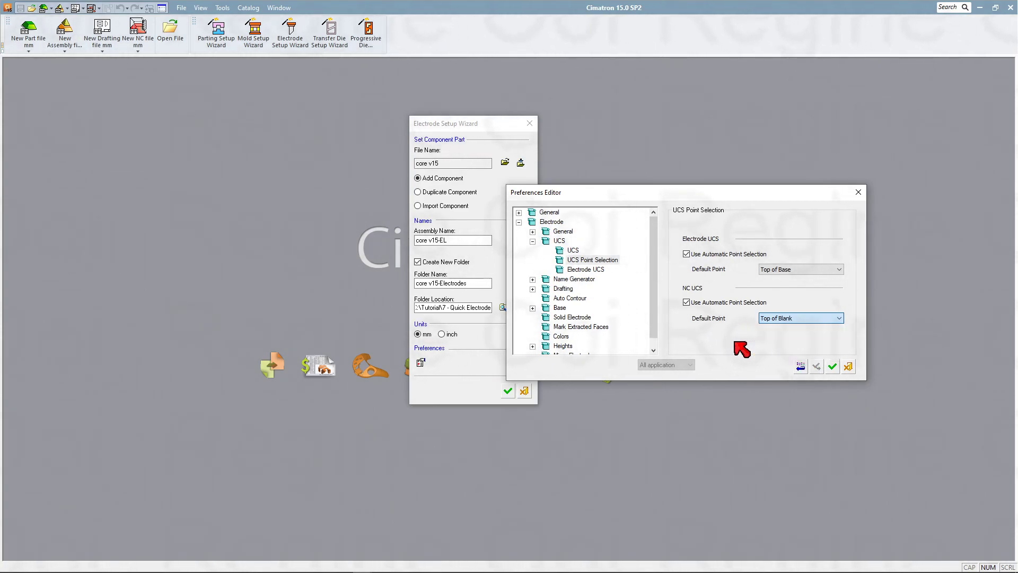
pyautogui.click(803, 318)
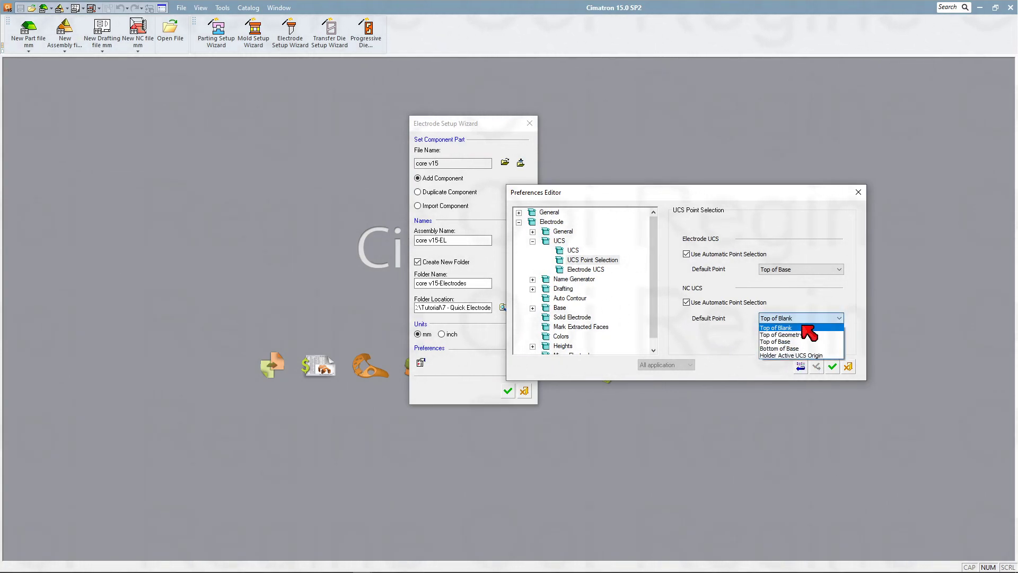
pyautogui.click(727, 338)
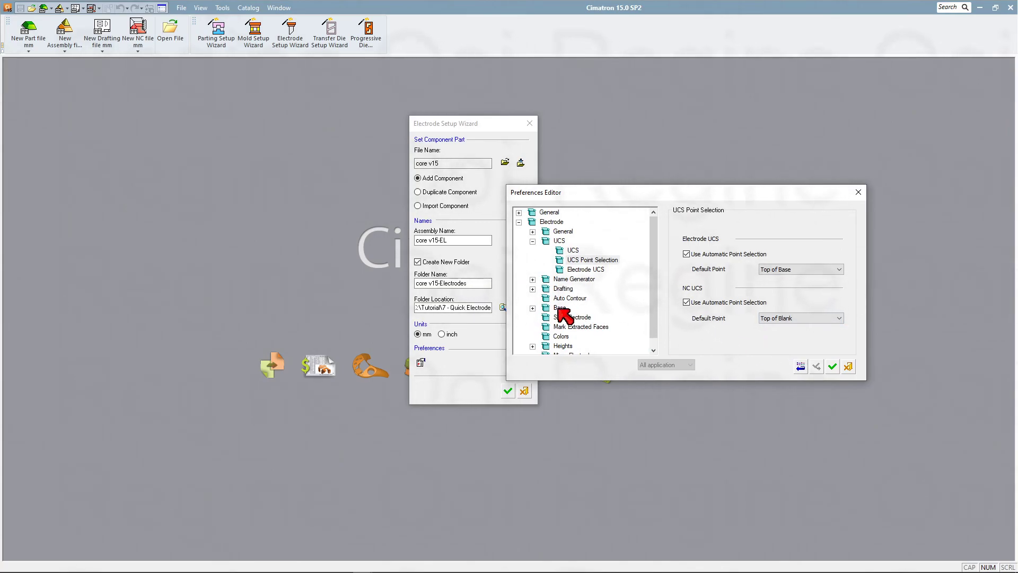
# Step: Examine the electrode colours and the rectangular base marking options, keeping a chamfer mark at the lower-left corner of the base
pyautogui.scroll(-1, 559, 309)
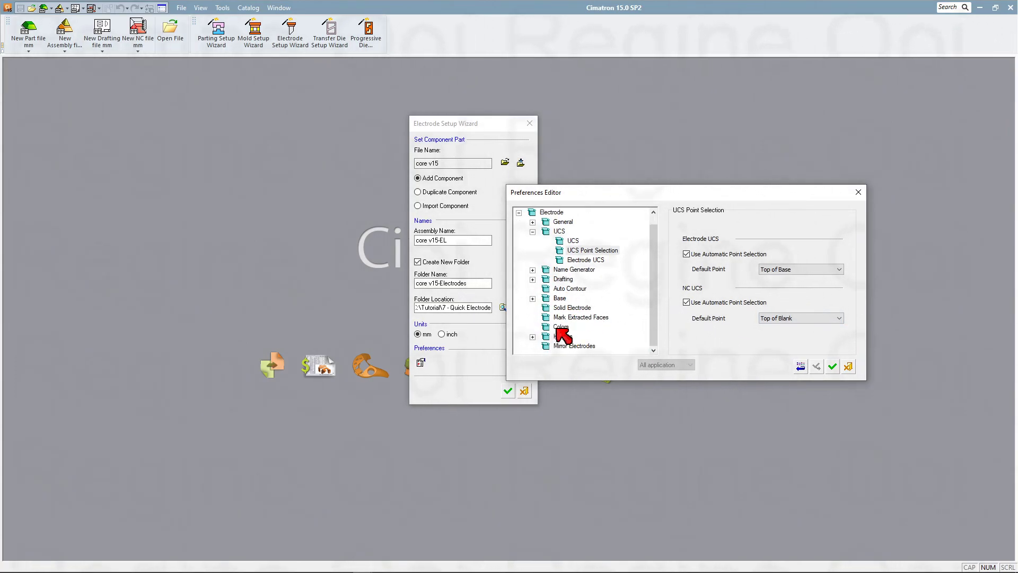
pyautogui.click(560, 327)
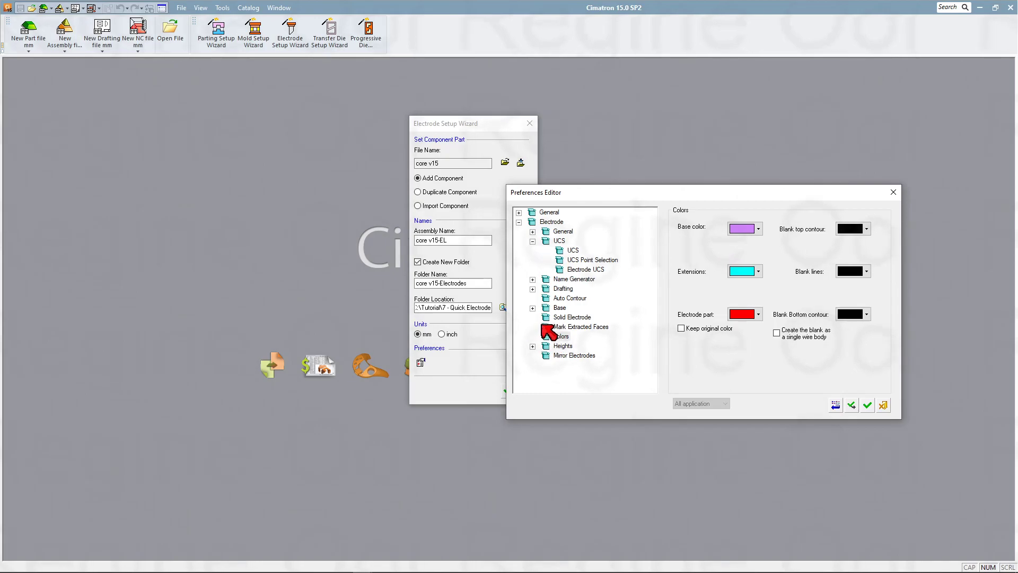
pyautogui.click(533, 308)
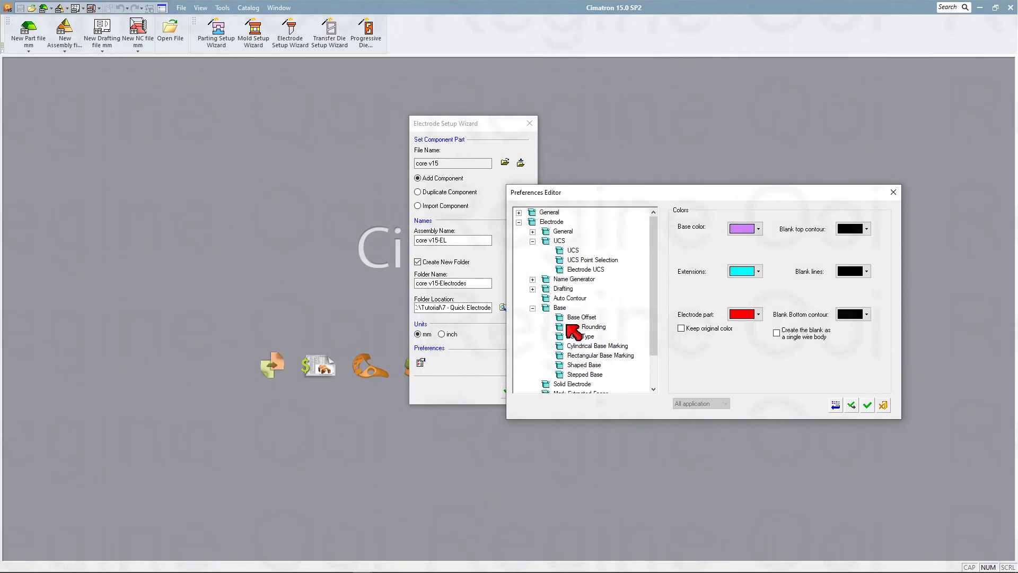
pyautogui.click(587, 355)
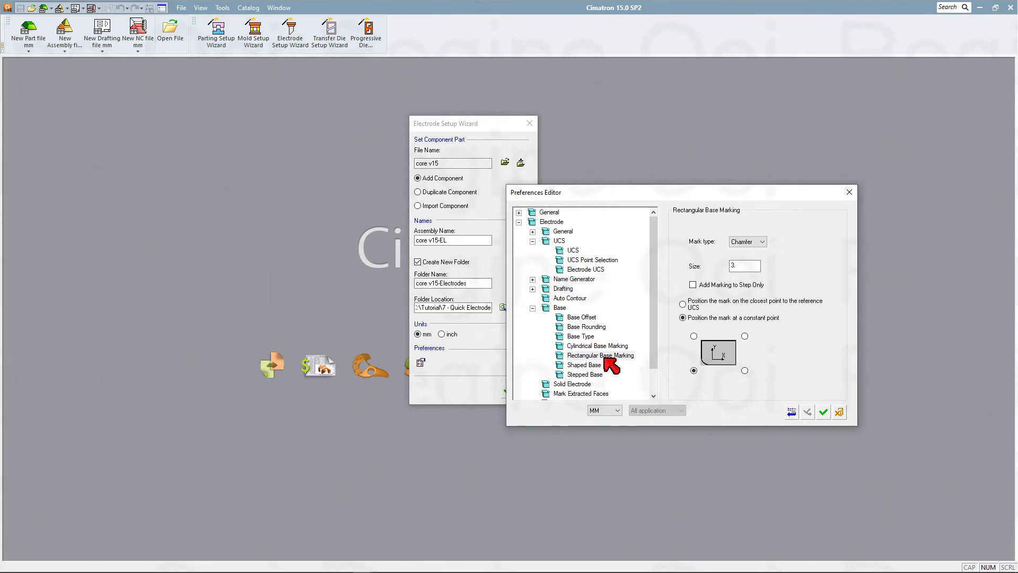
pyautogui.click(762, 241)
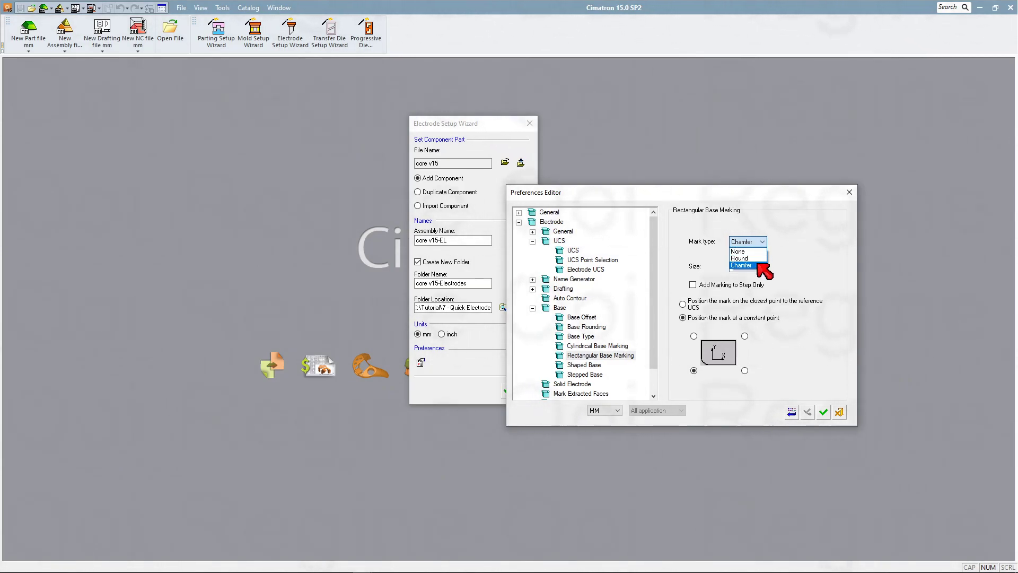
pyautogui.click(796, 264)
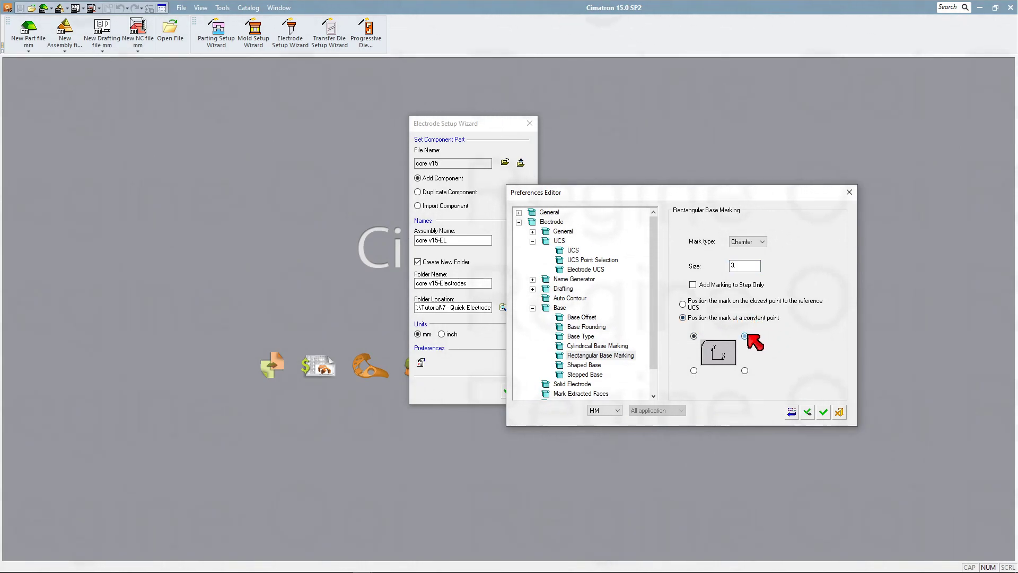
pyautogui.click(745, 370)
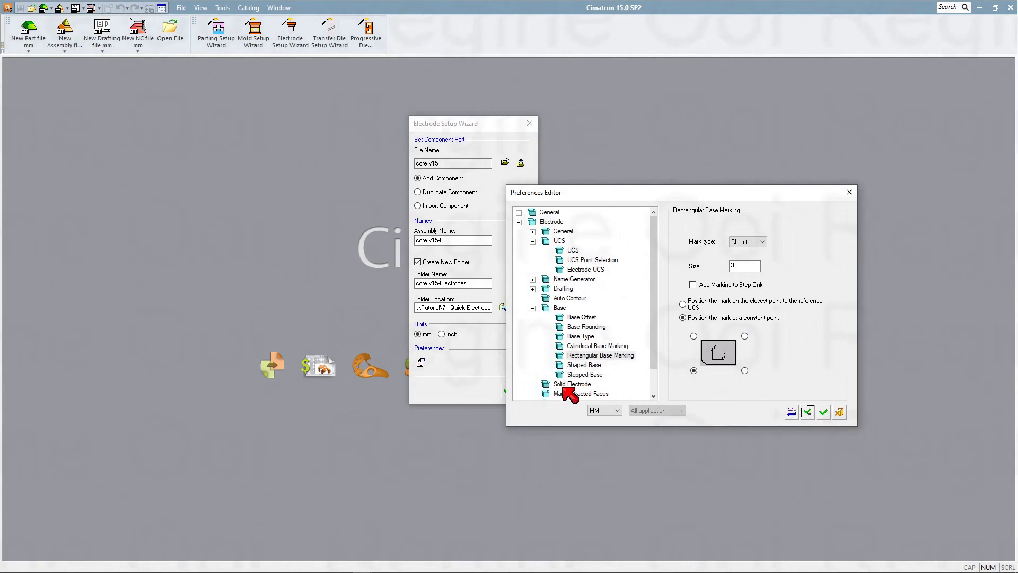
# Step: Check the default clearance among the height preferences, accept the preferences and finish the wizard to create the electrode project
pyautogui.scroll(-1, 578, 378)
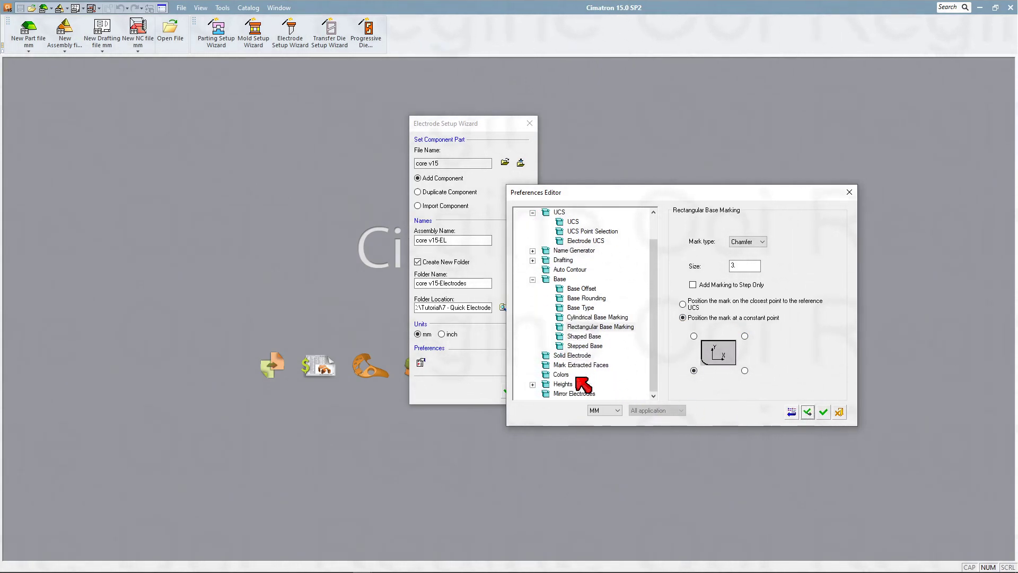
pyautogui.click(533, 384)
pyautogui.click(576, 383)
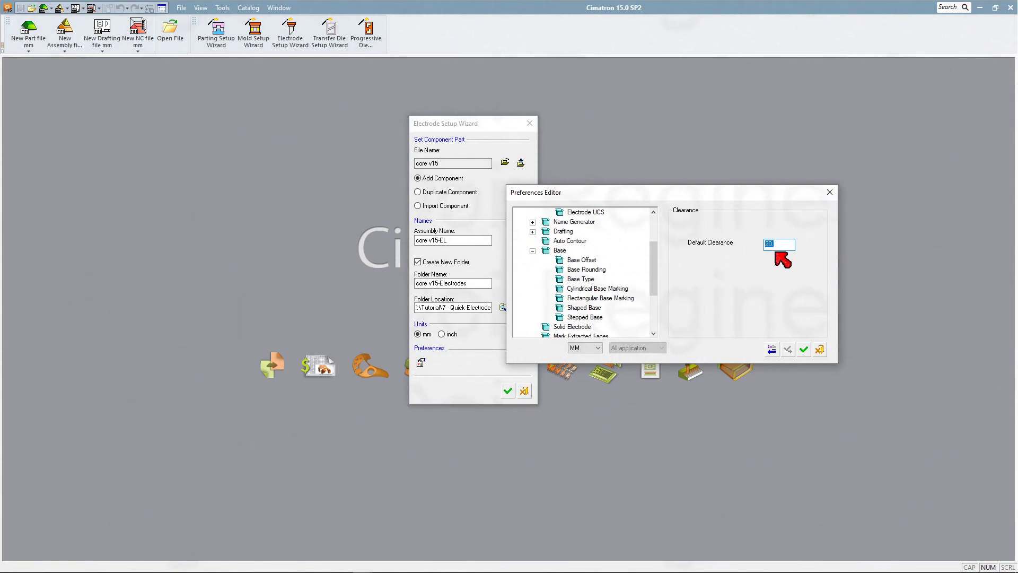
pyautogui.click(804, 349)
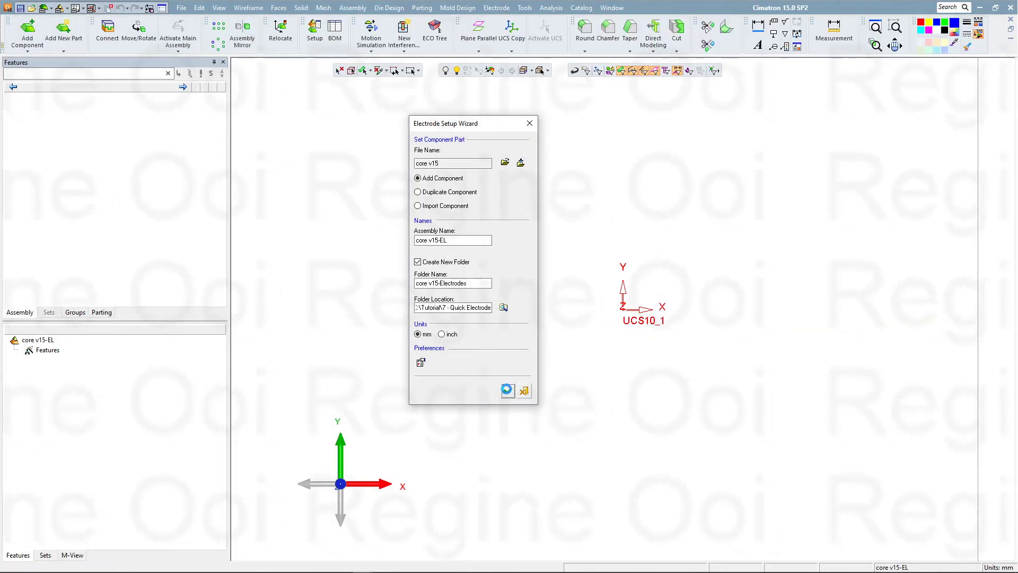
pyautogui.click(507, 390)
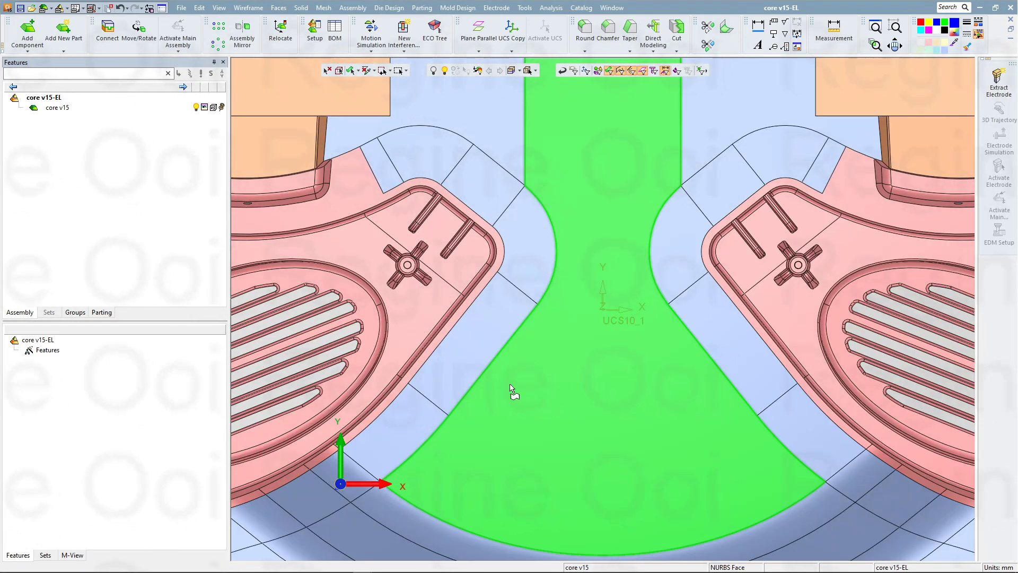
# Step: Try defining a UCS by Center of Geometry from the core v15 component, selecting its whole geometry for the bounding box
pyautogui.keyDown('ctrl'); pyautogui.moveTo(625, 265); pyautogui.dragTo(559, 461, button='right'); pyautogui.keyUp('ctrl')
pyautogui.keyDown('ctrl'); pyautogui.moveTo(560, 453); pyautogui.dragTo(552, 366); pyautogui.keyUp('ctrl')
pyautogui.keyDown('ctrl'); pyautogui.moveTo(556, 324); pyautogui.dragTo(584, 247, button='middle'); pyautogui.keyUp('ctrl')
pyautogui.keyDown('ctrl'); pyautogui.moveTo(584, 246); pyautogui.dragTo(568, 322, button='right'); pyautogui.keyUp('ctrl')
pyautogui.keyDown('ctrl'); pyautogui.moveTo(568, 322); pyautogui.dragTo(644, 236); pyautogui.keyUp('ctrl')
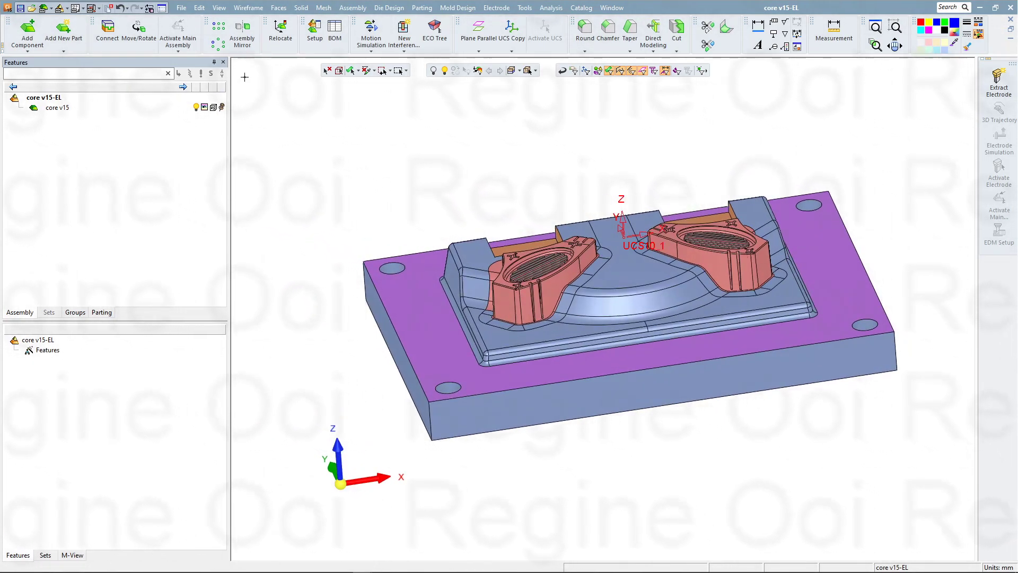
pyautogui.click(113, 107)
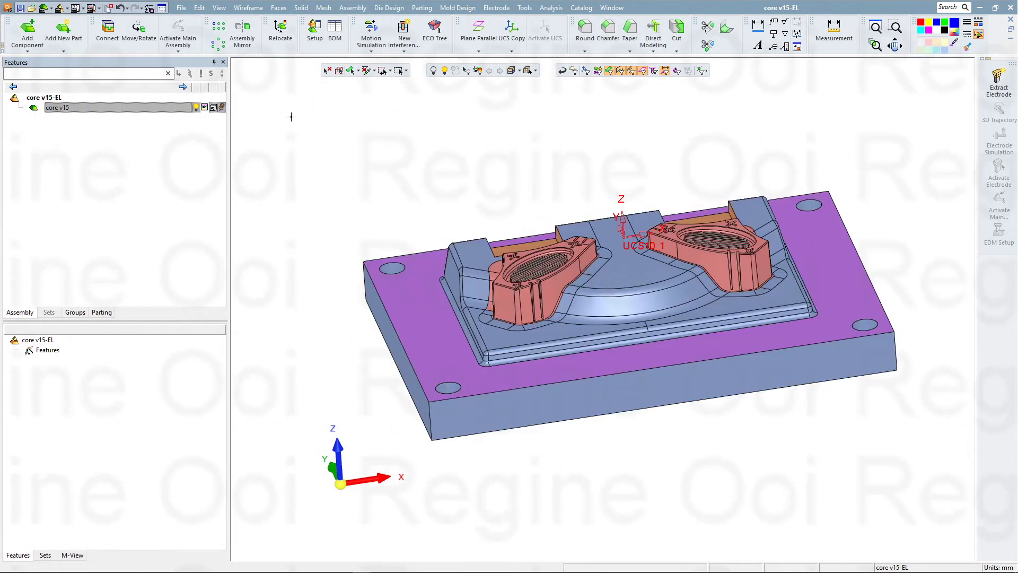
pyautogui.click(259, 8)
pyautogui.click(319, 63)
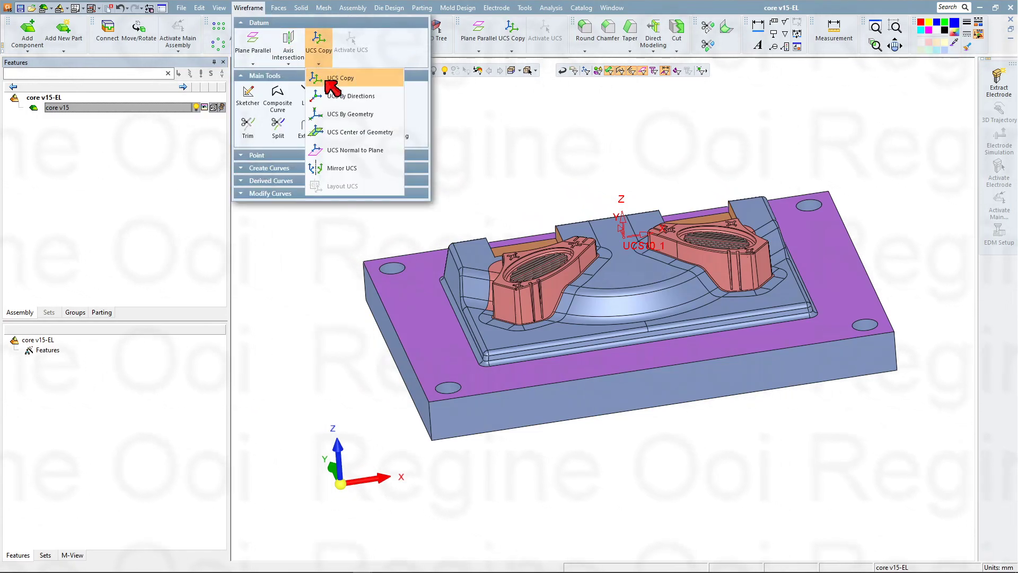
pyautogui.click(378, 134)
pyautogui.moveTo(342, 181); pyautogui.dragTo(909, 459)
pyautogui.middleClick(484, 243)
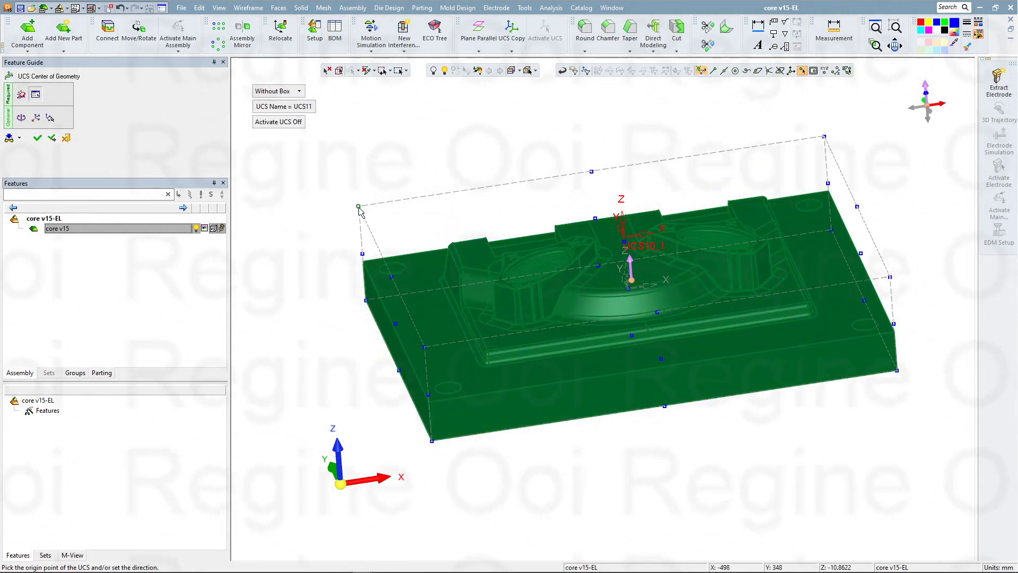
# Step: Try placing the UCS origin at the bounding box's upper rear corner, named Setup with activation on, and leave the command
pyautogui.click(362, 306)
pyautogui.moveTo(362, 307); pyautogui.dragTo(357, 289, button='middle')
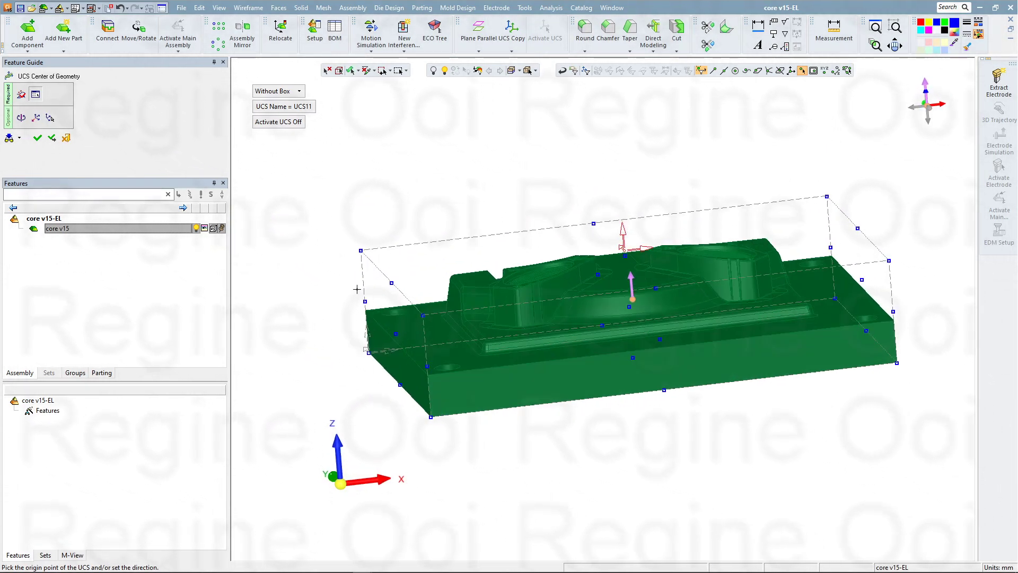
pyautogui.click(392, 283)
pyautogui.click(827, 195)
pyautogui.click(284, 106)
pyautogui.write('Setup')
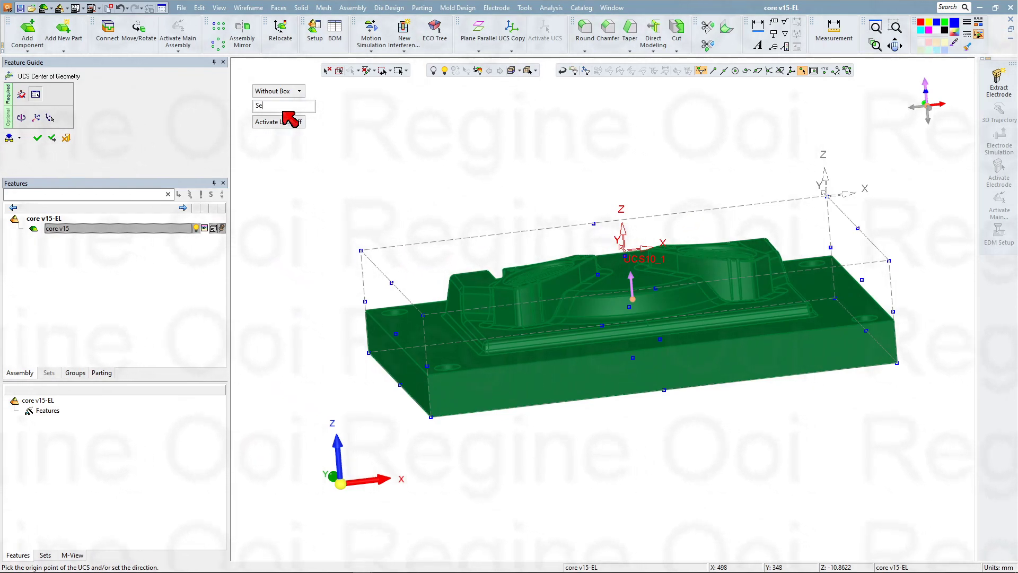
pyautogui.click(279, 123)
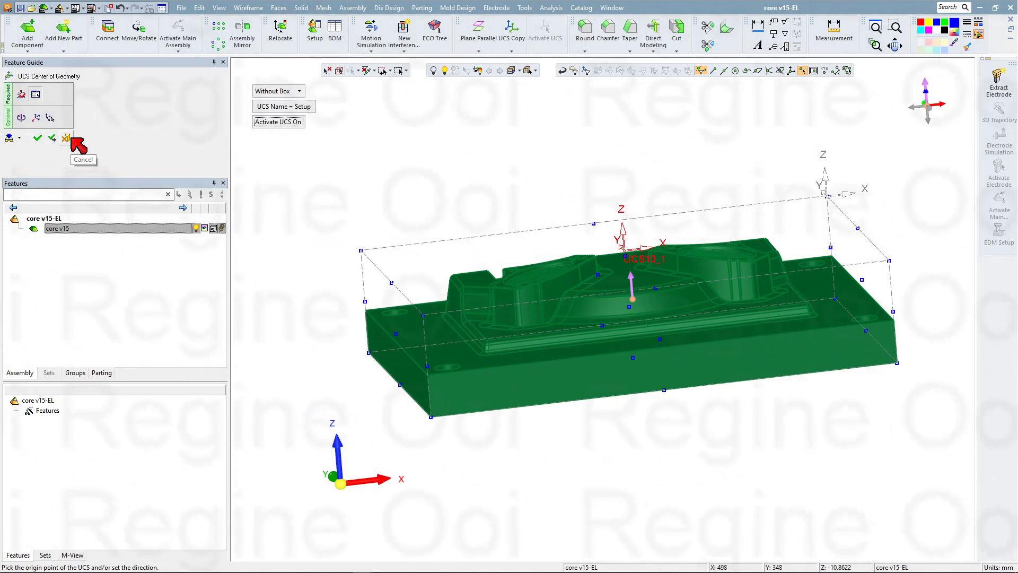
pyautogui.click(71, 137)
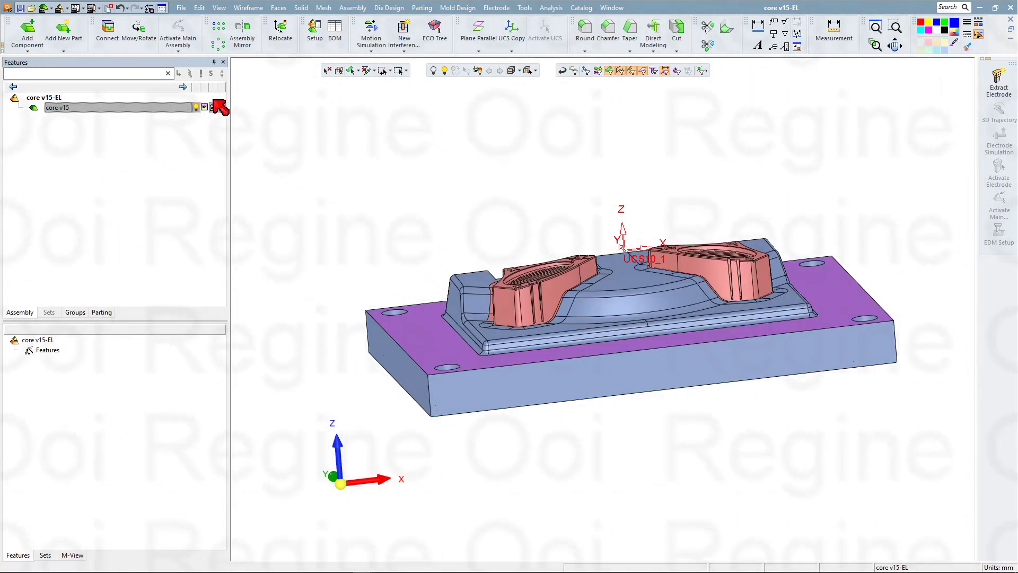
# Step: Try Extract Electrode from the core v15-EL assembly around the cross-shaped rib, cancel it and return to the shaded display
pyautogui.click(153, 98)
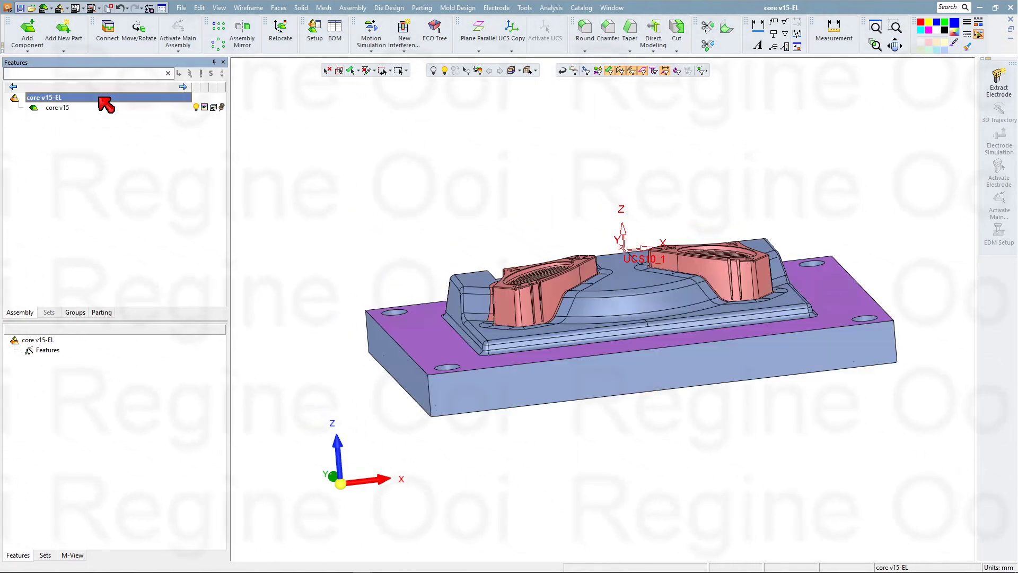
pyautogui.moveTo(587, 183); pyautogui.dragTo(593, 265, button='middle')
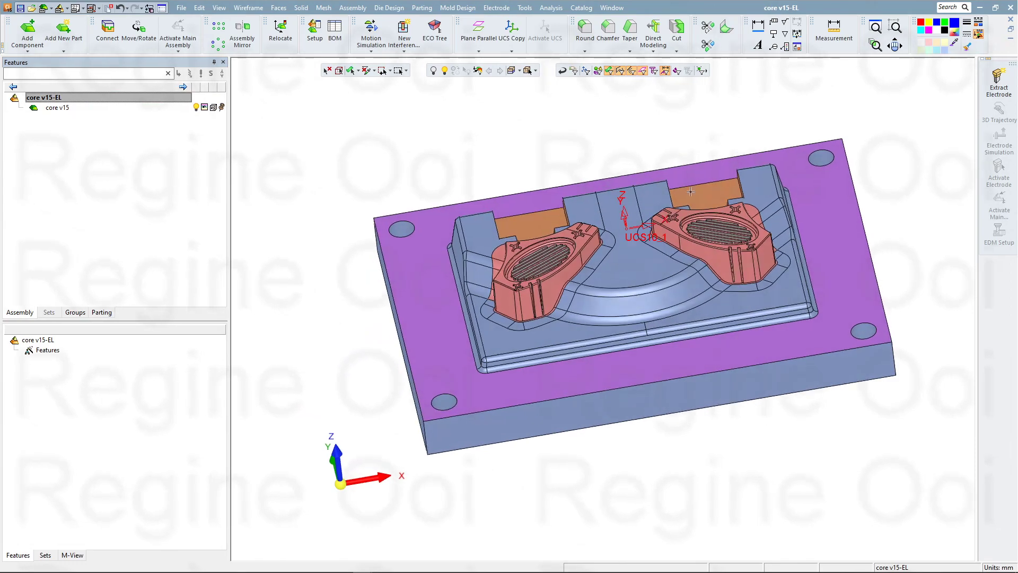
pyautogui.click(1010, 96)
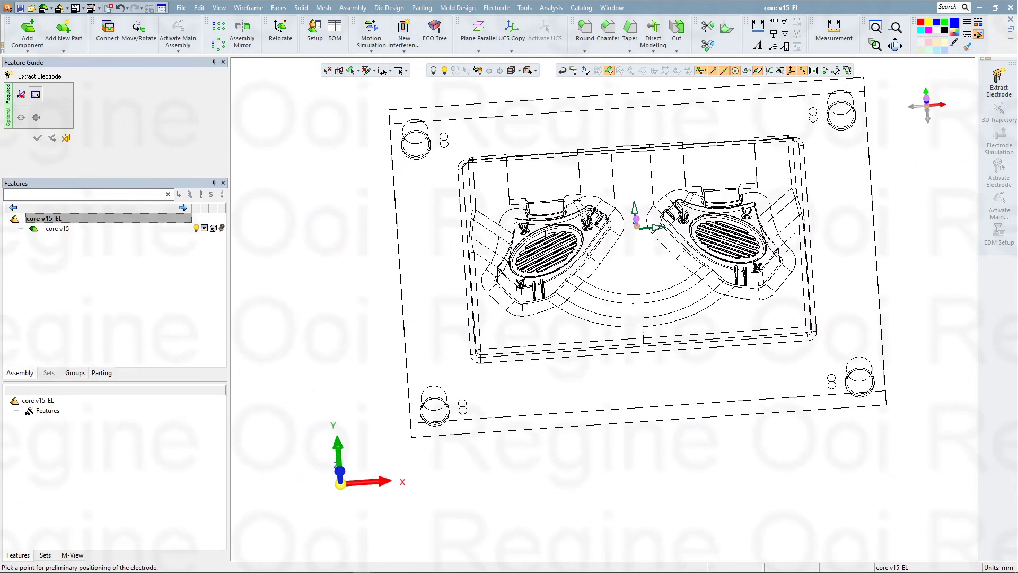
pyautogui.scroll(5, 562, 195)
pyautogui.scroll(5, 562, 195)
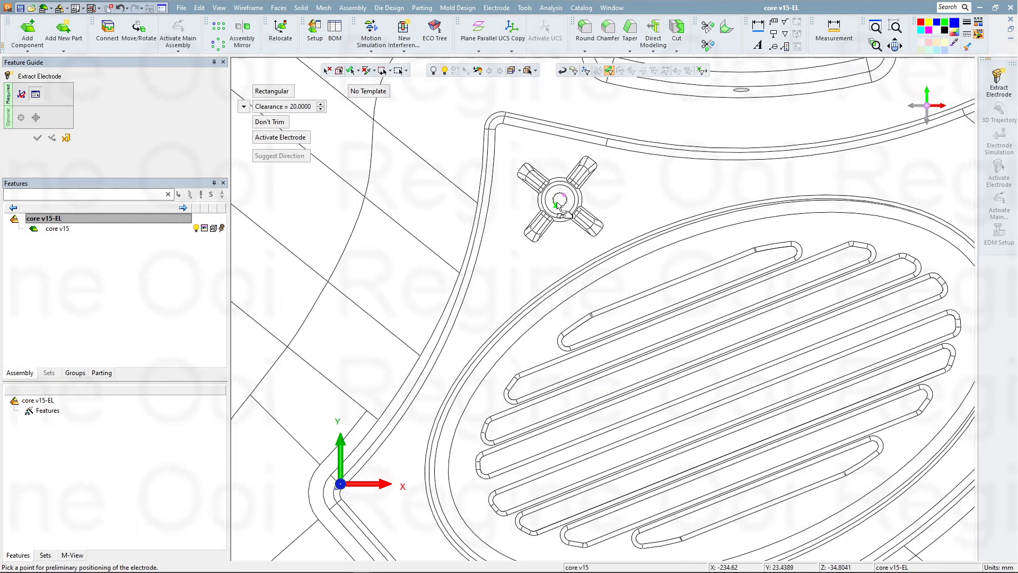
pyautogui.click(66, 138)
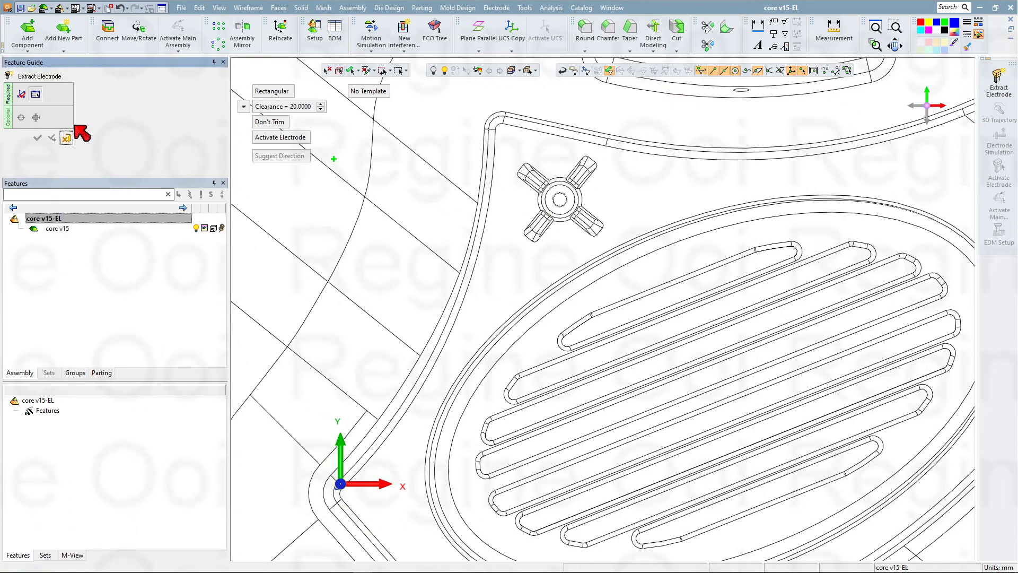
pyautogui.click(219, 8)
pyautogui.click(240, 75)
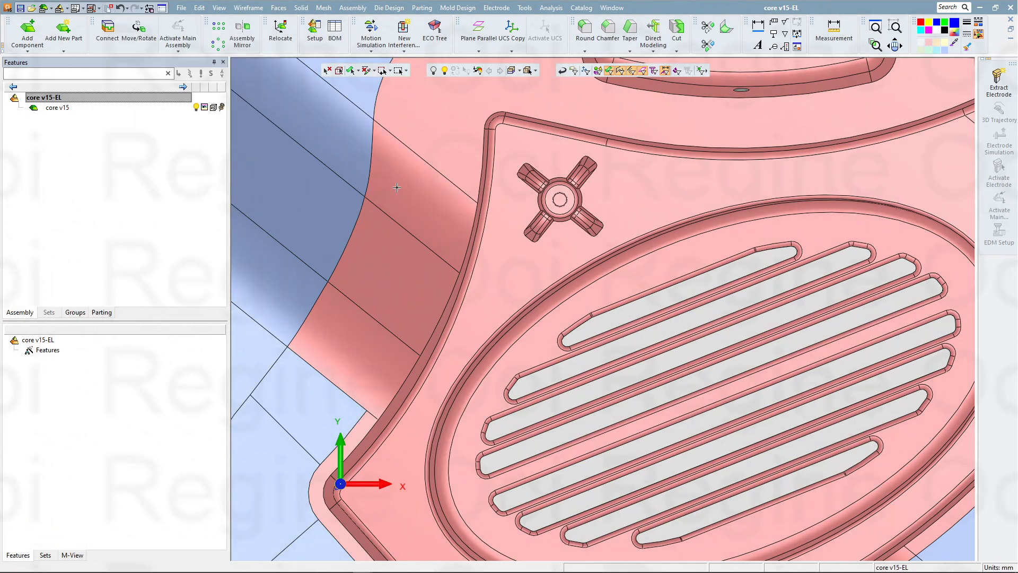
# Step: Start Extract Electrode and place the preliminary position at the centre of the cross-shaped rib's round boss
pyautogui.scroll(-3, 445, 279)
pyautogui.click(999, 83)
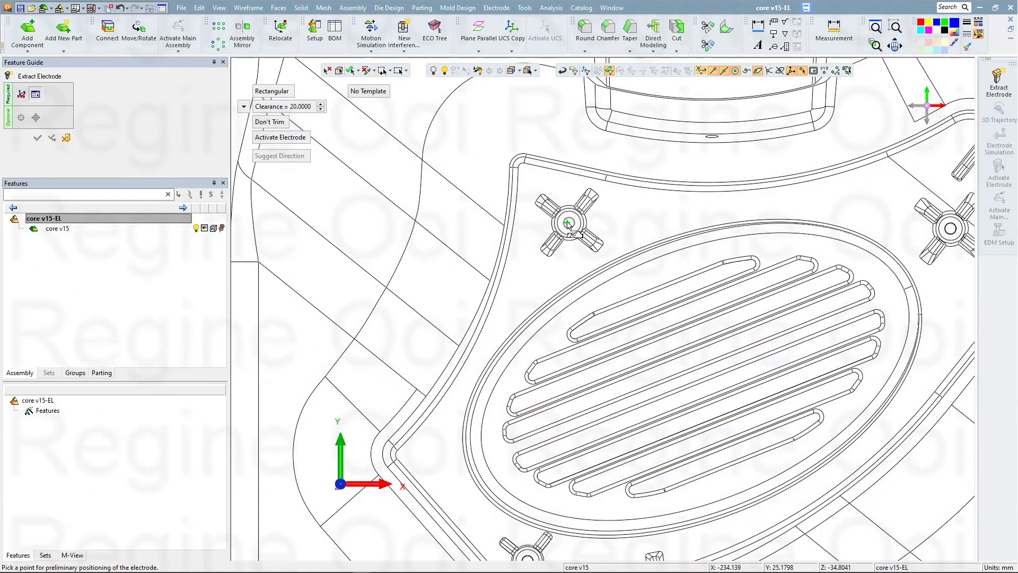
pyautogui.click(568, 222)
pyautogui.scroll(3, 605, 169)
pyautogui.keyDown('ctrl'); pyautogui.moveTo(601, 188); pyautogui.dragTo(635, 266, button='middle'); pyautogui.keyUp('ctrl')
pyautogui.scroll(3, 600, 251)
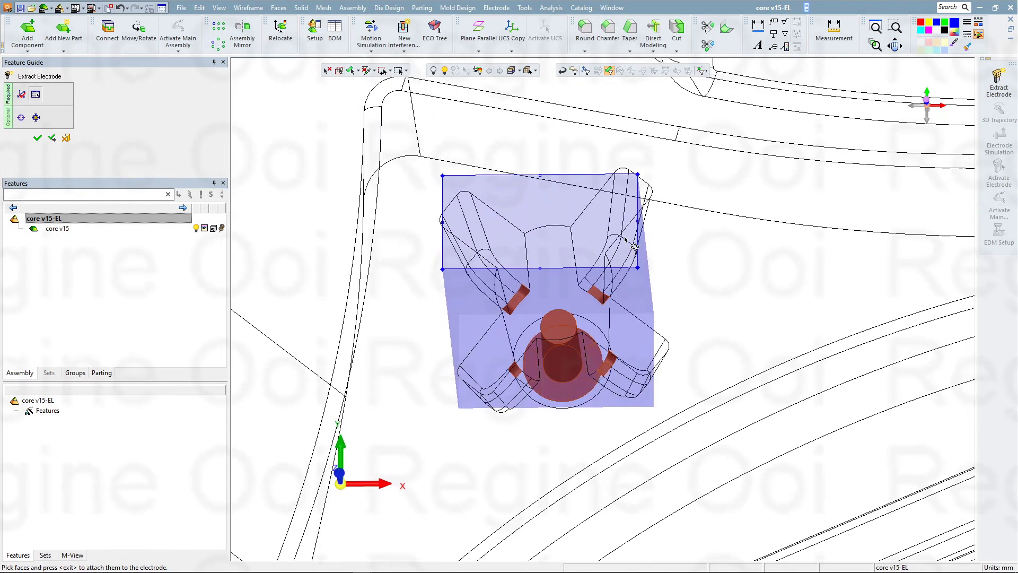
pyautogui.moveTo(625, 227); pyautogui.dragTo(656, 213, button='middle')
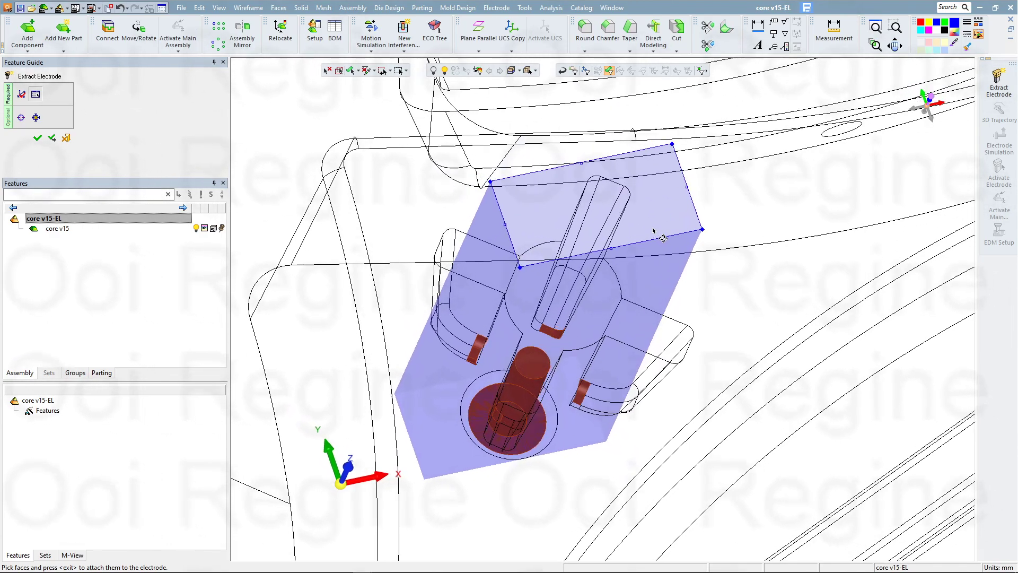
pyautogui.moveTo(653, 234); pyautogui.dragTo(645, 240, button='middle')
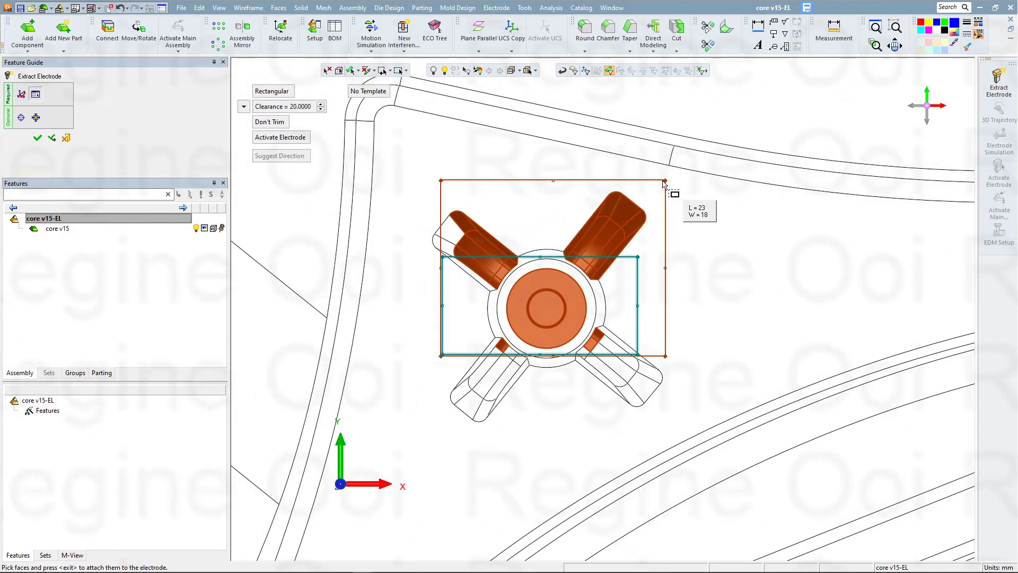
# Step: Stretch the rectangular boundary around all four arms of the cross-shaped rib and confirm the enclosed faces as burn faces
pyautogui.click(647, 177)
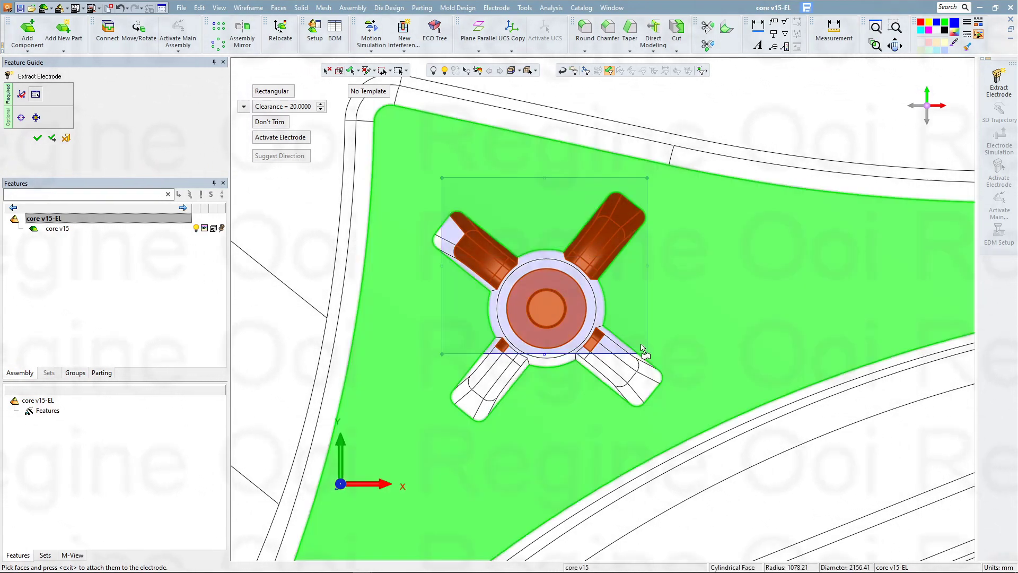
pyautogui.moveTo(647, 354); pyautogui.dragTo(665, 423)
pyautogui.moveTo(667, 301); pyautogui.dragTo(689, 302)
pyautogui.moveTo(552, 183); pyautogui.dragTo(551, 166)
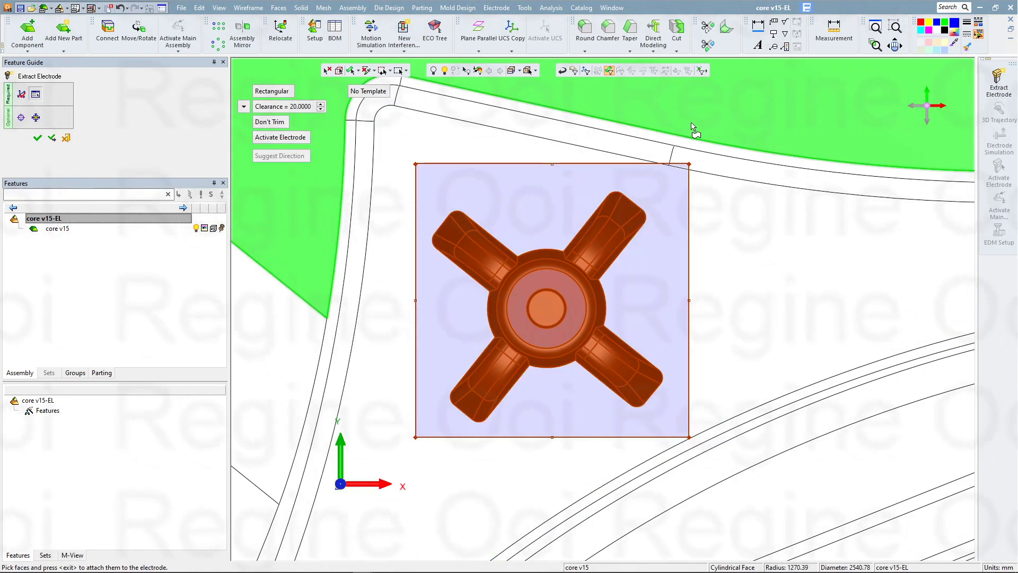
pyautogui.middleClick(691, 126)
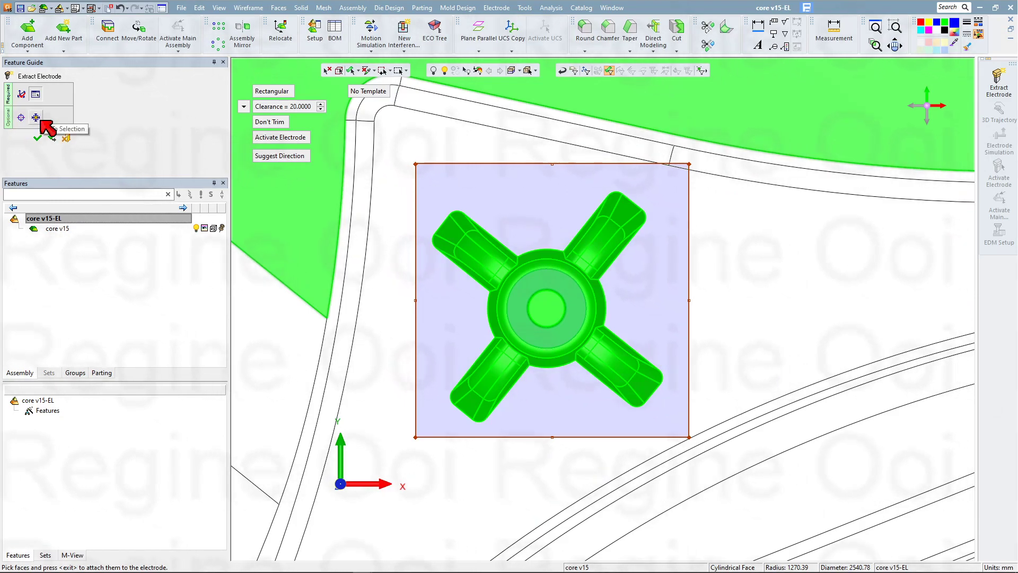
# Step: Size the electrode outline to 34 by 34 mm, set its X position to -233.4 and Y position to 25, and create the electrode
pyautogui.click(41, 120)
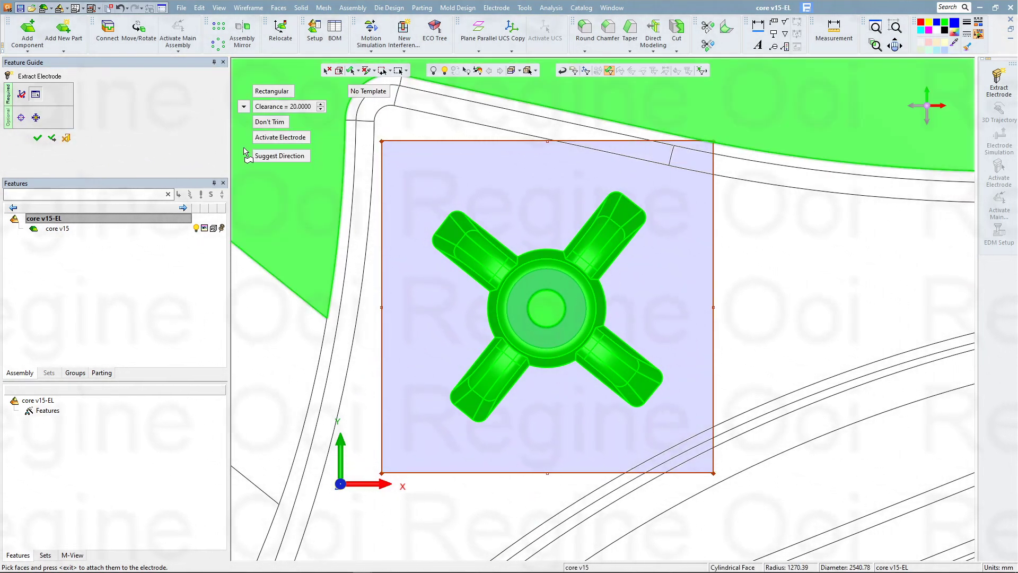
pyautogui.click(245, 107)
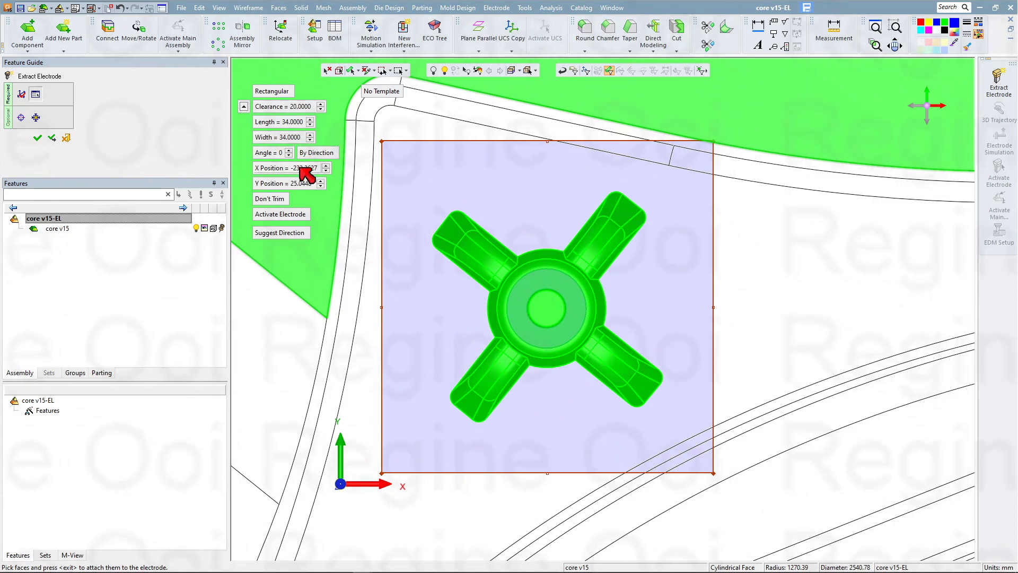
pyautogui.moveTo(325, 173)
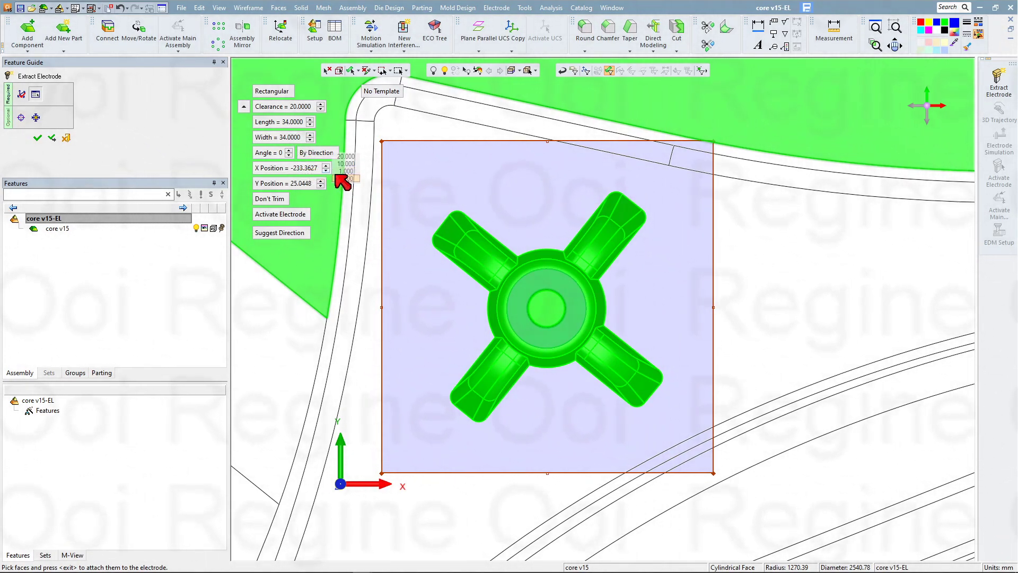
pyautogui.click(325, 171)
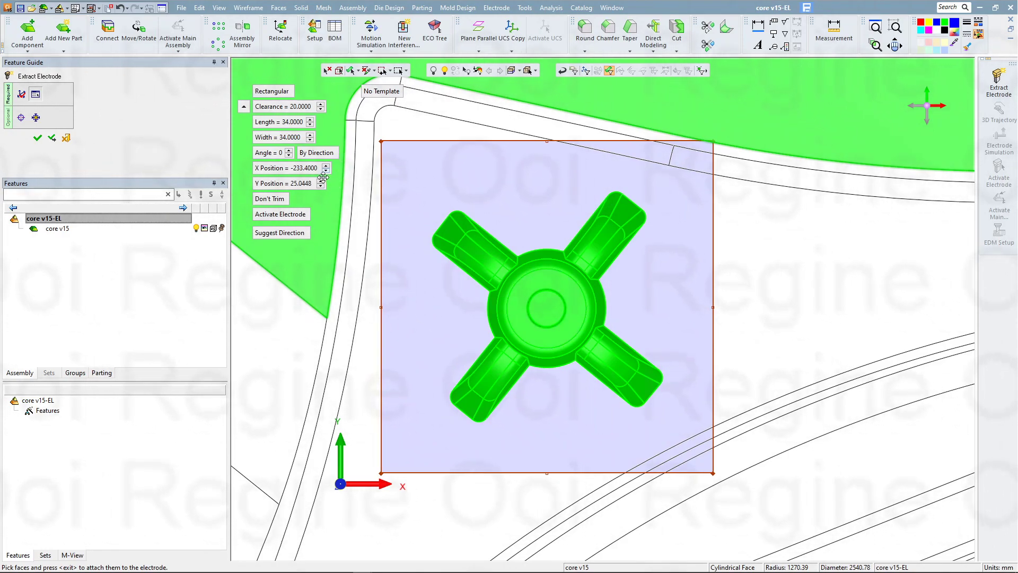
pyautogui.click(322, 180)
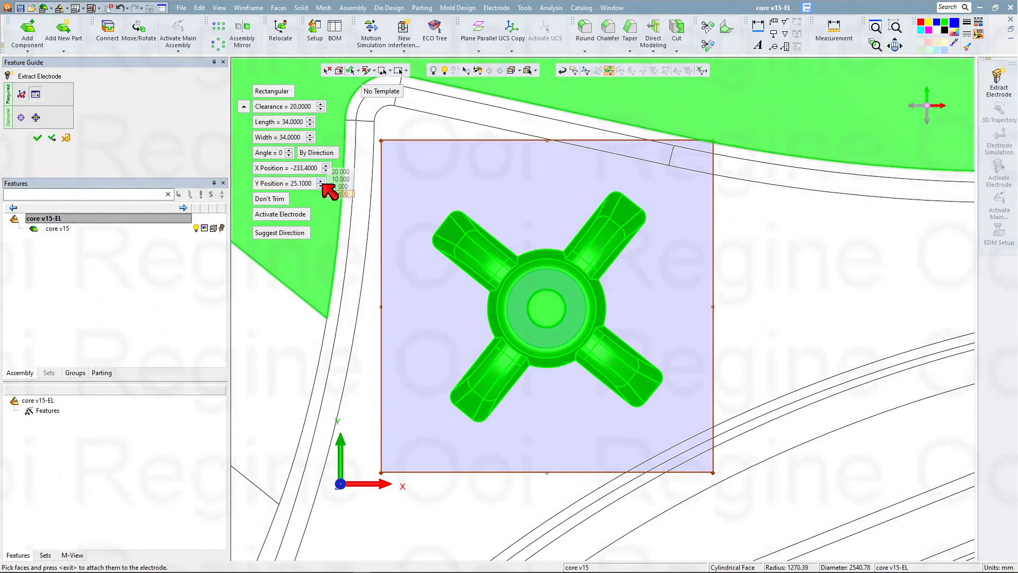
pyautogui.click(321, 186)
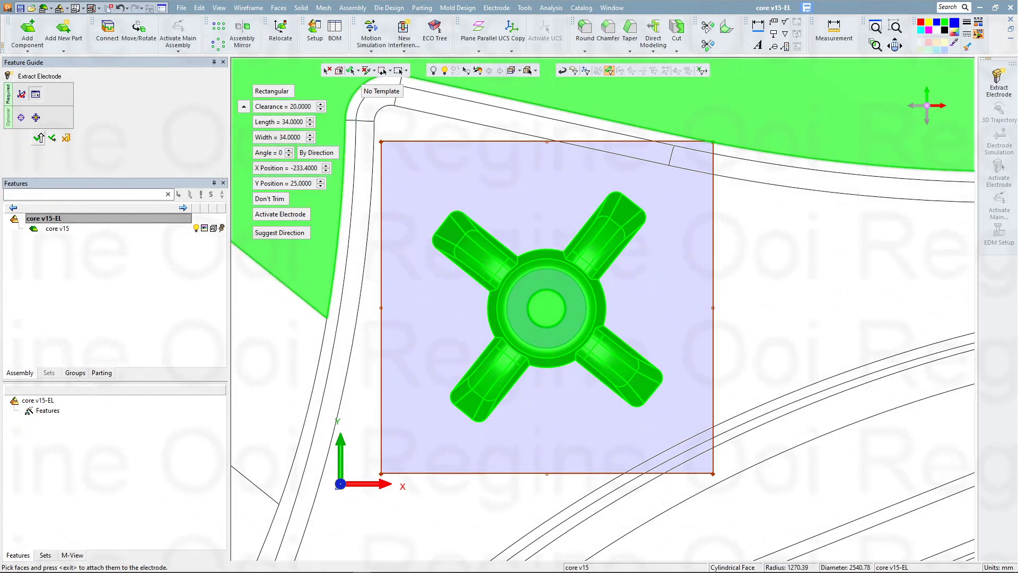
pyautogui.click(43, 137)
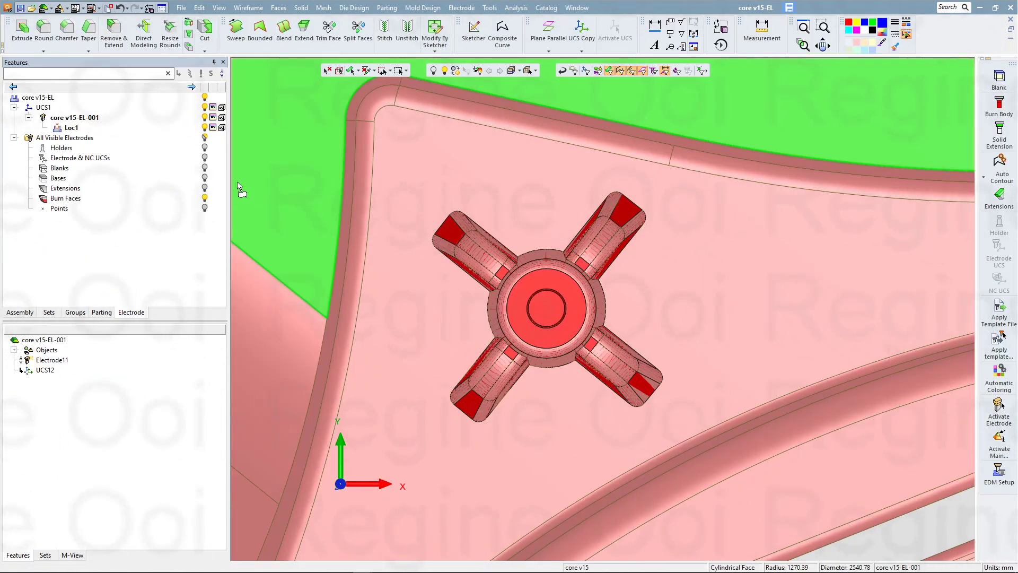
# Step: Hide the core and create a rectangular 34 by 34 mm blank with a 10 mm base height for the electrode
pyautogui.click(205, 97)
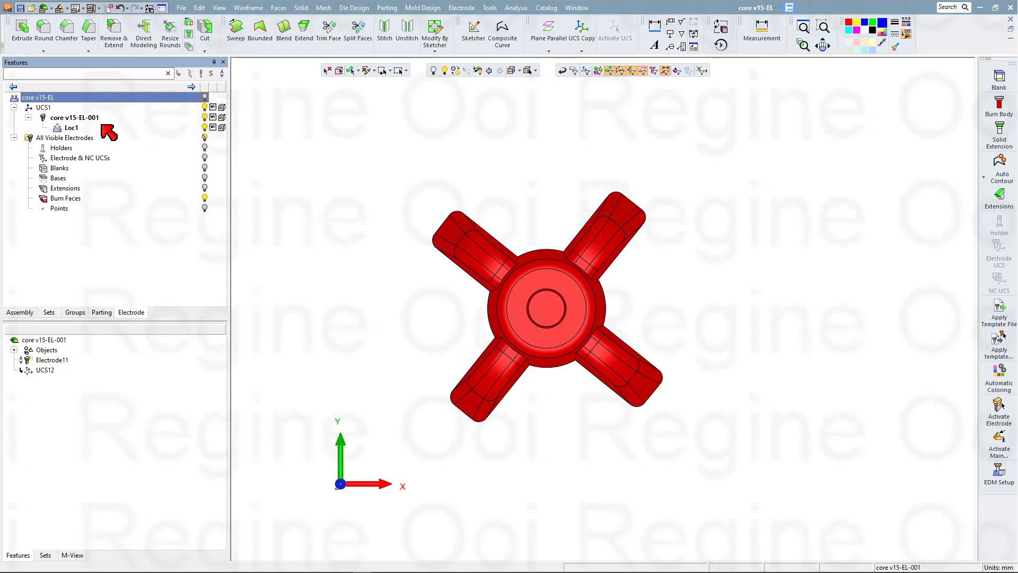
pyautogui.moveTo(512, 226); pyautogui.dragTo(668, 250, button='middle')
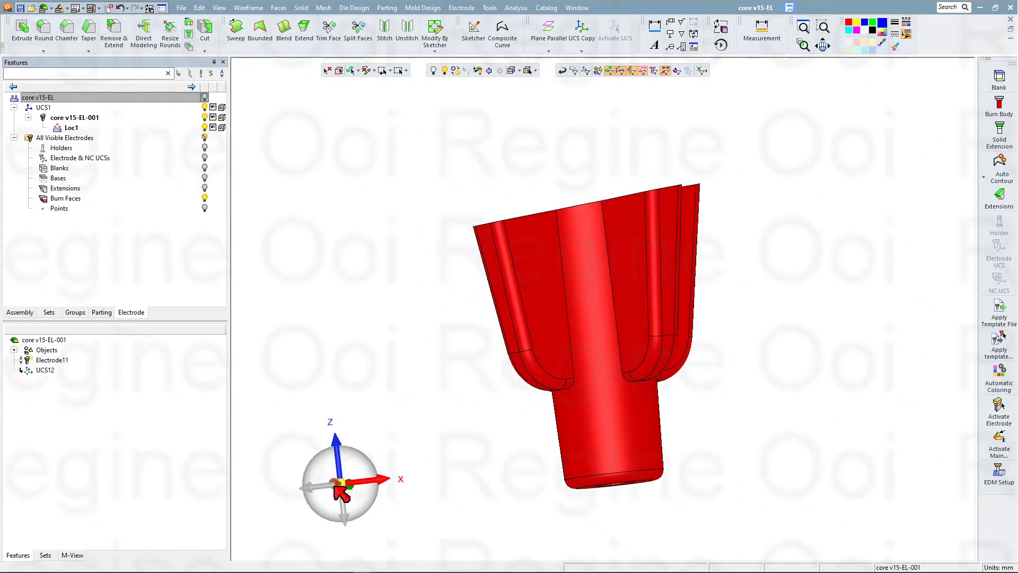
pyautogui.click(999, 80)
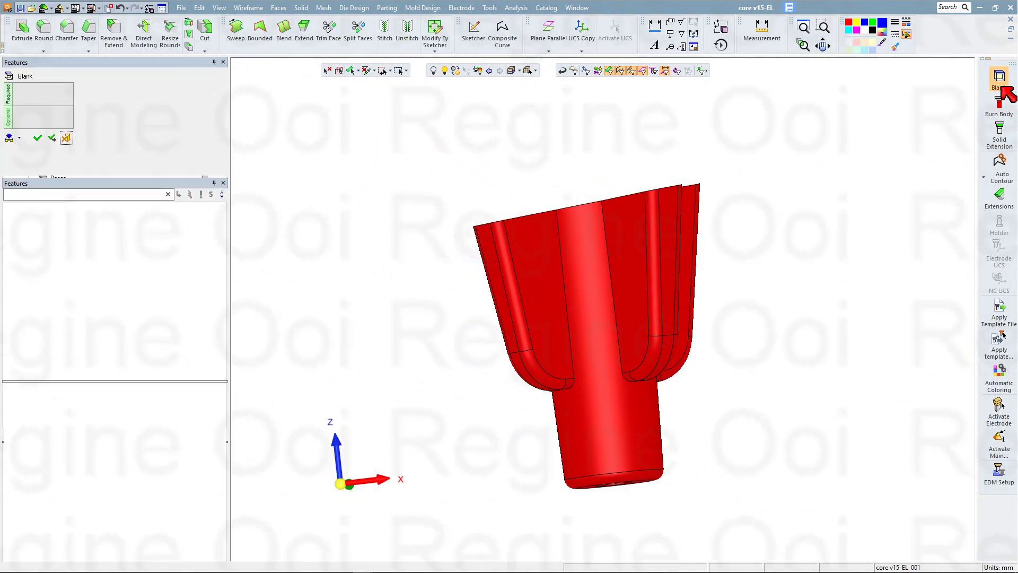
pyautogui.keyDown('ctrl'); pyautogui.moveTo(663, 347); pyautogui.dragTo(609, 212, button='right'); pyautogui.keyUp('ctrl')
pyautogui.keyDown('ctrl'); pyautogui.moveTo(610, 212); pyautogui.dragTo(634, 329); pyautogui.keyUp('ctrl')
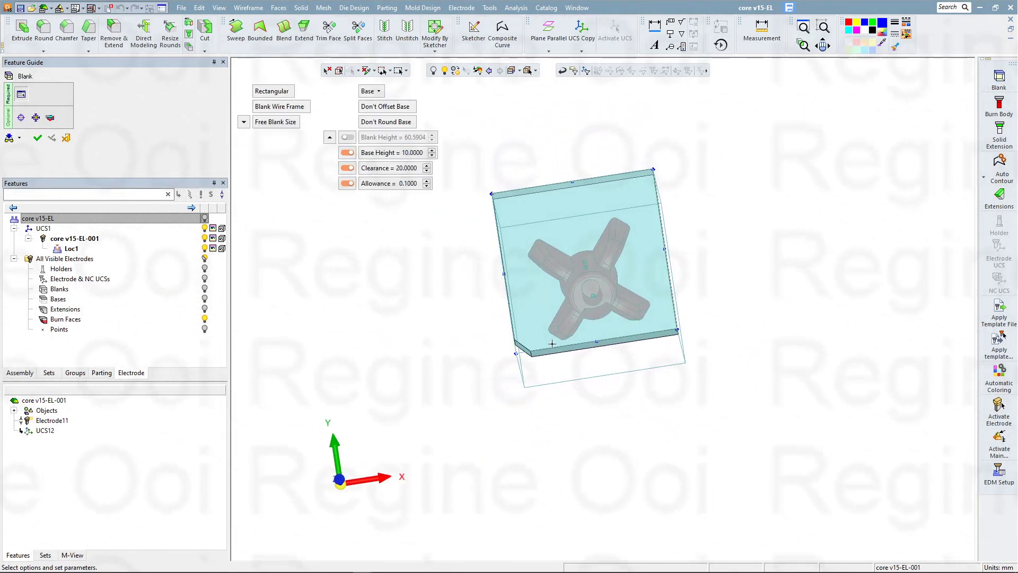
pyautogui.moveTo(532, 352)
pyautogui.keyDown('ctrl'); pyautogui.mouseDown()
pyautogui.moveTo(518, 326)
pyautogui.moveTo(522, 338)
pyautogui.mouseUp(); pyautogui.keyUp('ctrl')
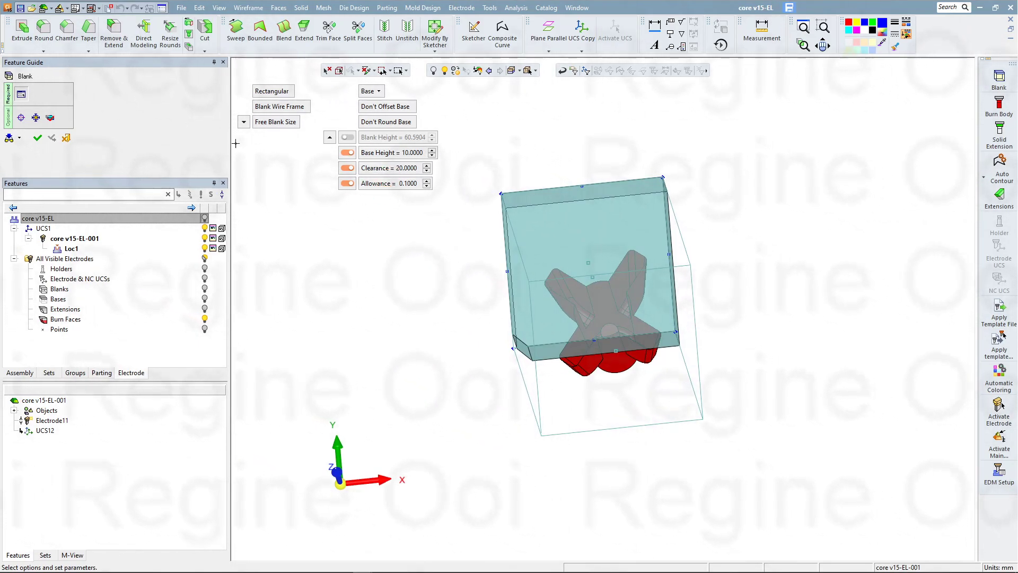
pyautogui.click(244, 122)
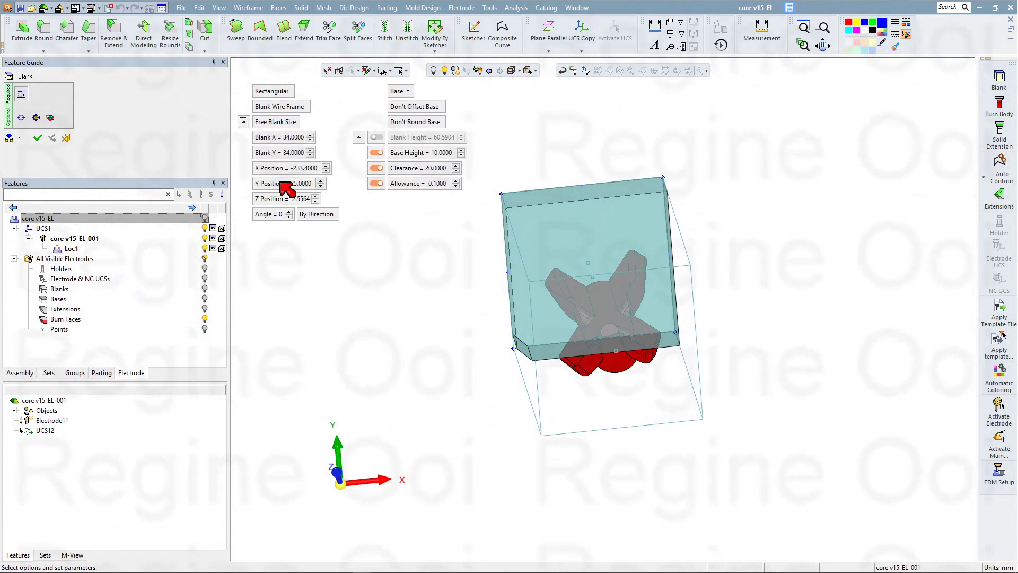
pyautogui.click(39, 137)
# Step: Create an automatic contour along the open upper edges of the cross-shaped burn faces
pyautogui.moveTo(518, 316)
pyautogui.mouseDown(button='middle')
pyautogui.moveTo(562, 297)
pyautogui.moveTo(544, 252)
pyautogui.moveTo(588, 155)
pyautogui.mouseUp(button='middle')
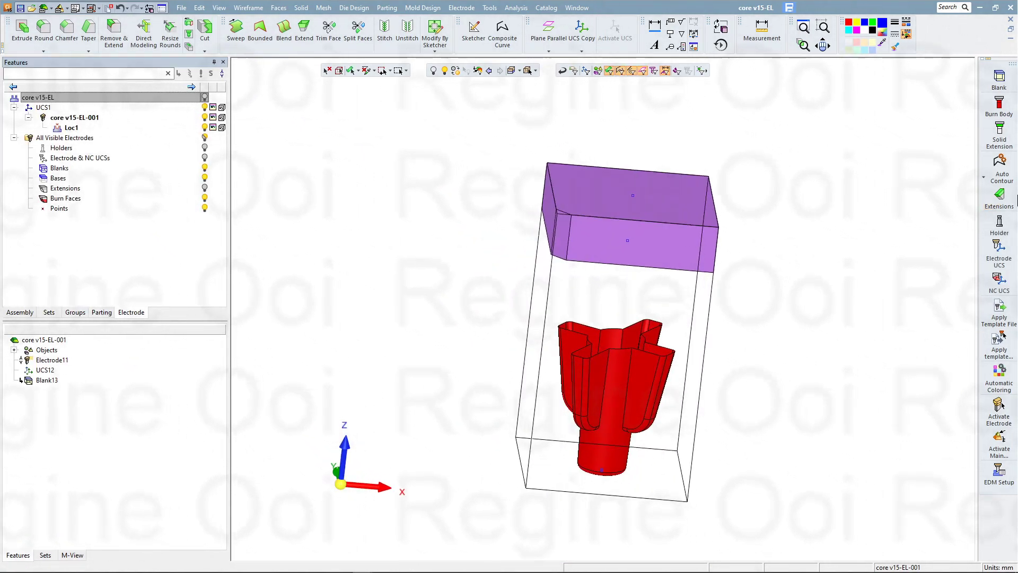
pyautogui.click(1005, 169)
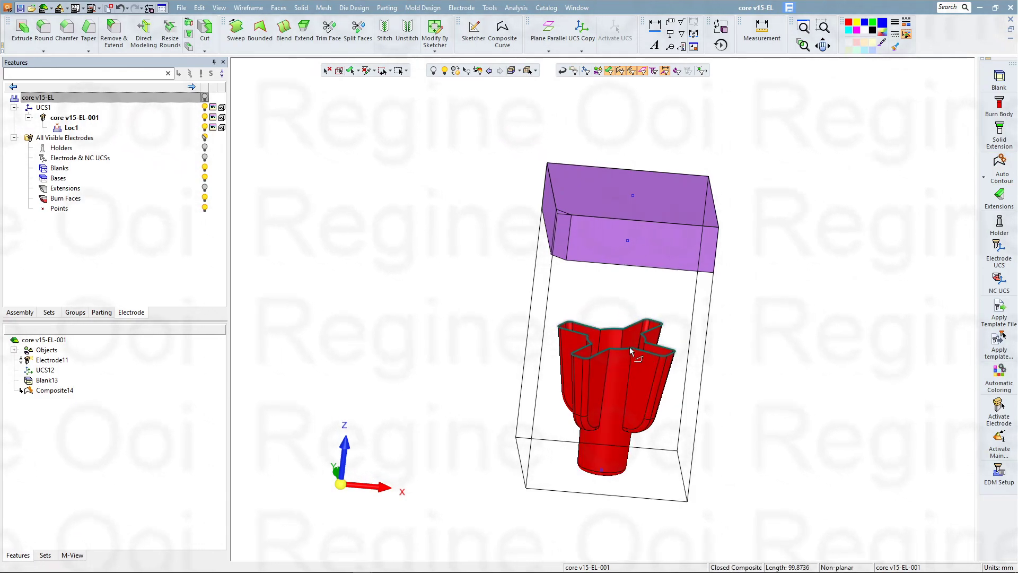
pyautogui.scroll(5, 616, 367)
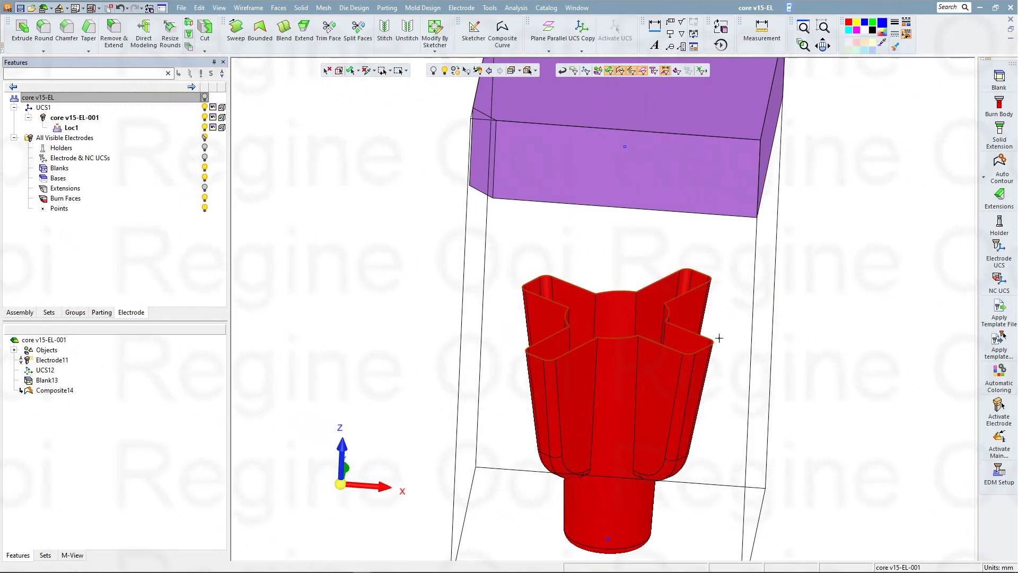
pyautogui.moveTo(707, 373); pyautogui.dragTo(713, 312, button='middle')
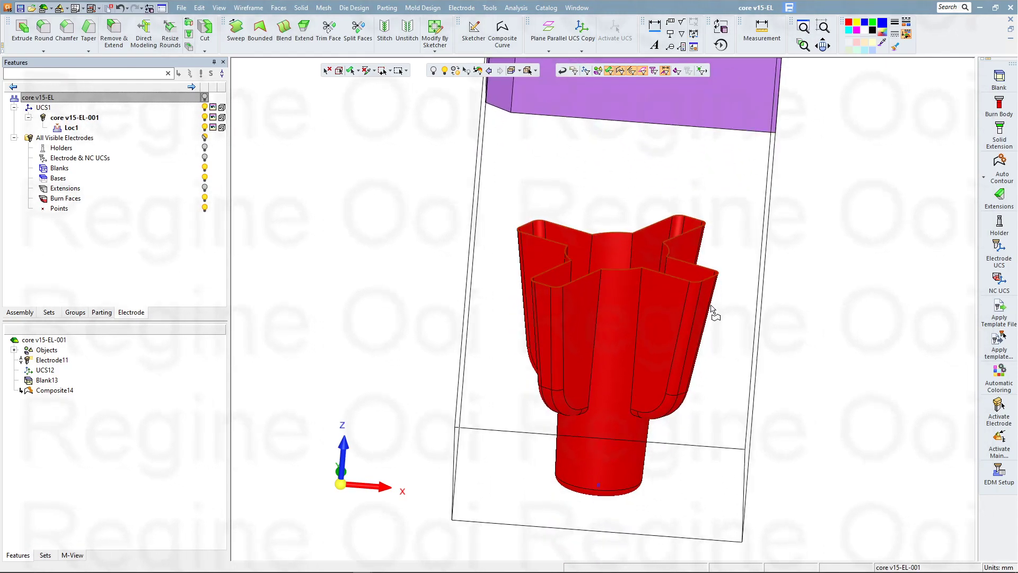
# Step: Start a tangent extension from the burn-face contour in a front view, using the Minimum Distance option for its extent
pyautogui.click(1012, 200)
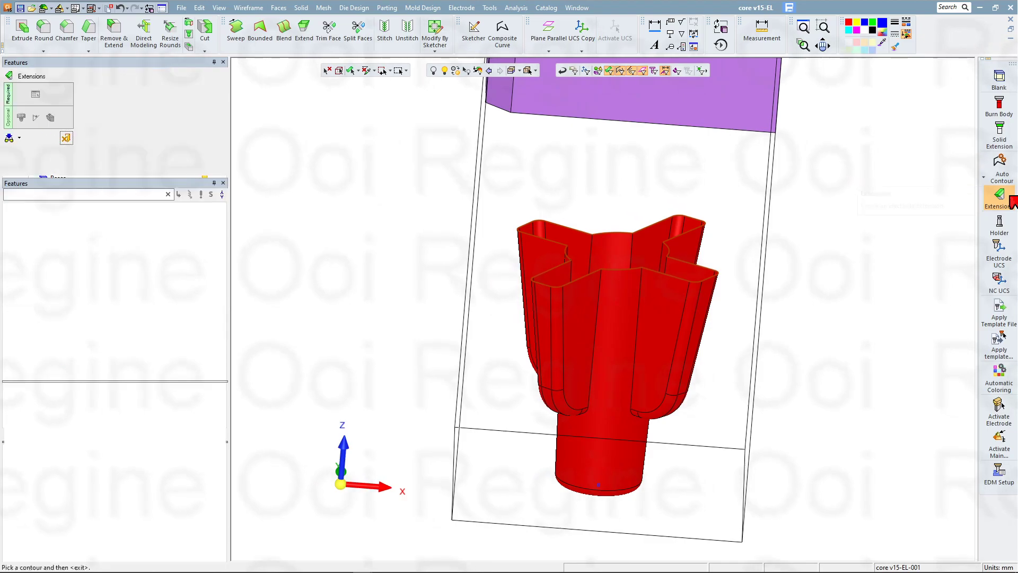
pyautogui.click(348, 495)
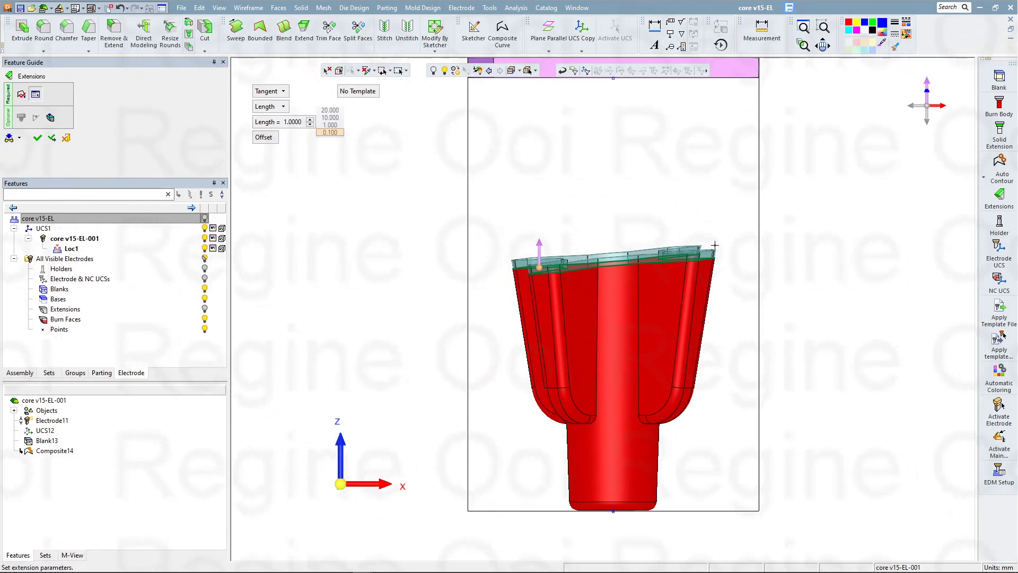
pyautogui.click(283, 107)
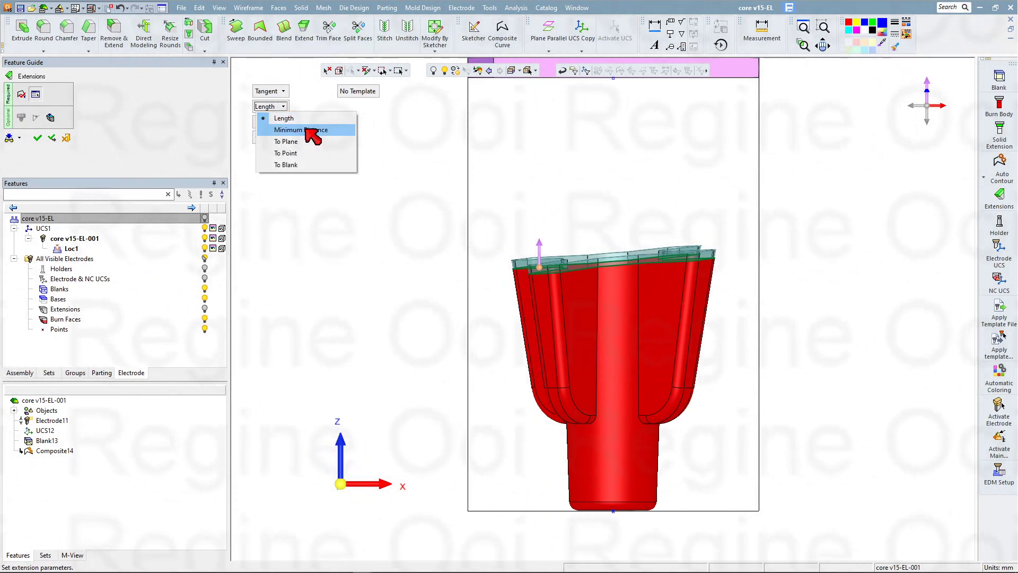
pyautogui.click(306, 129)
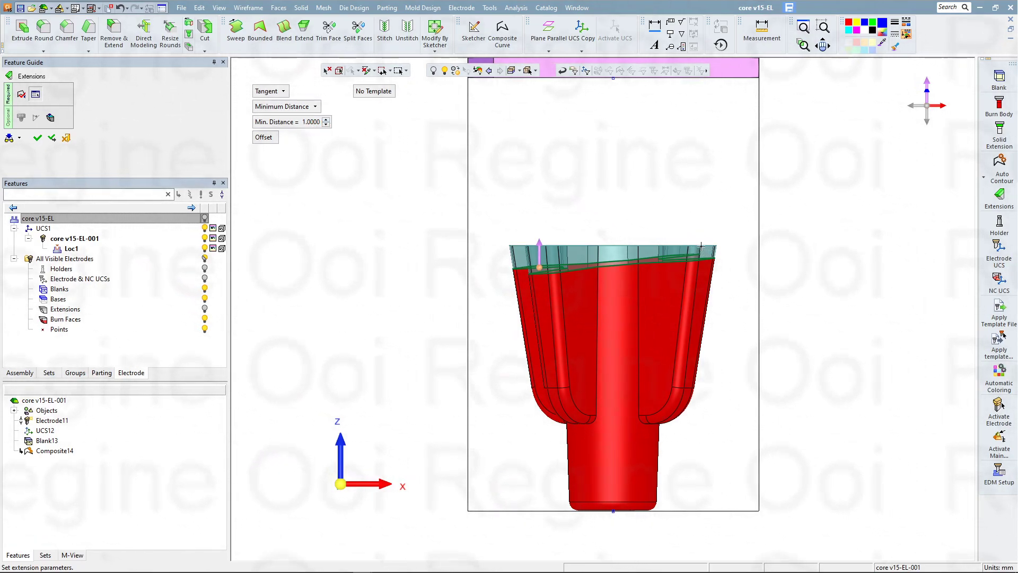
# Step: Set the extension's minimum distance to 2 mm and apply it to the burn faces
pyautogui.click(326, 119)
pyautogui.click(327, 119)
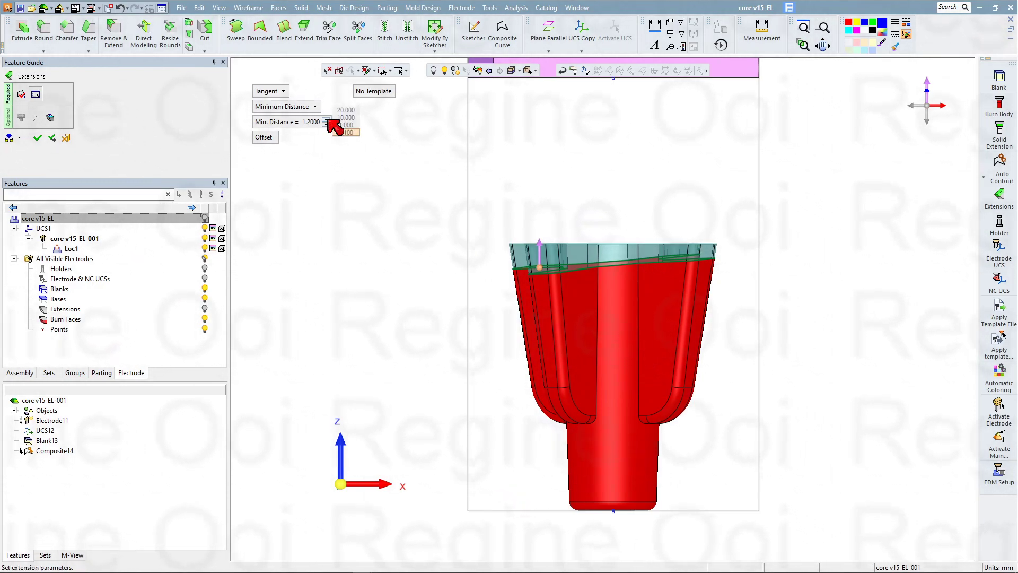
pyautogui.click(343, 125)
pyautogui.click(326, 119)
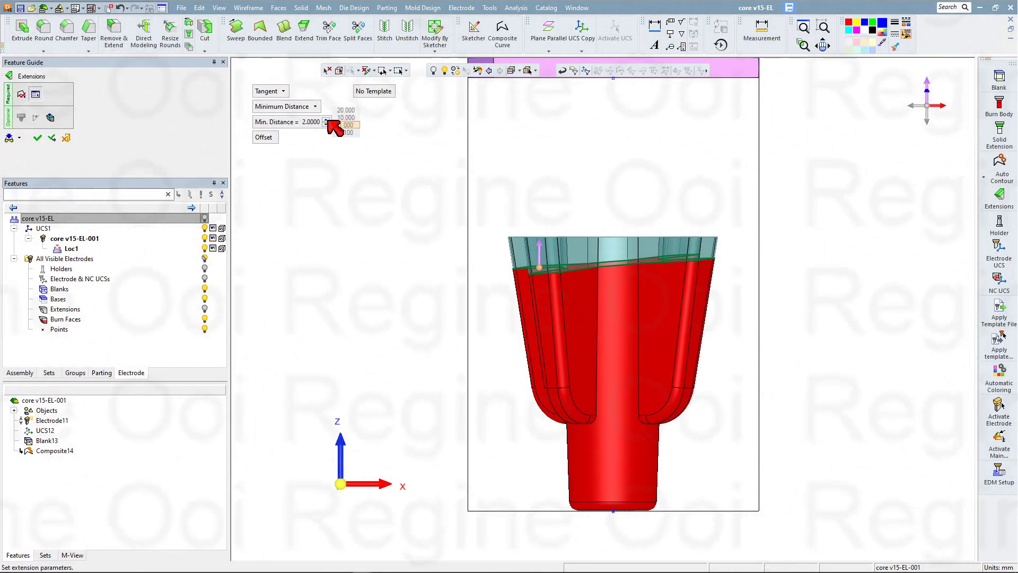
pyautogui.click(326, 120)
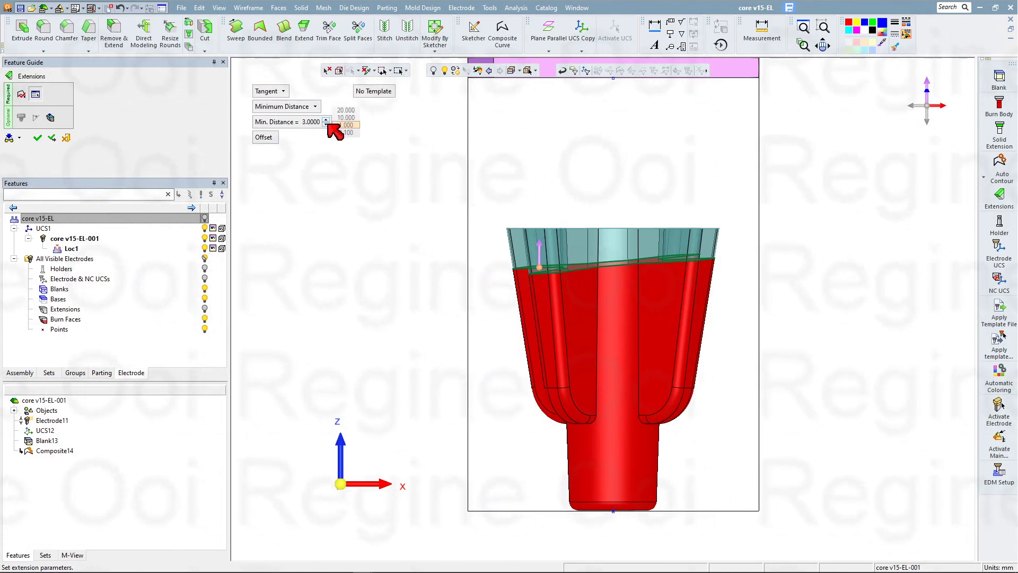
pyautogui.click(327, 123)
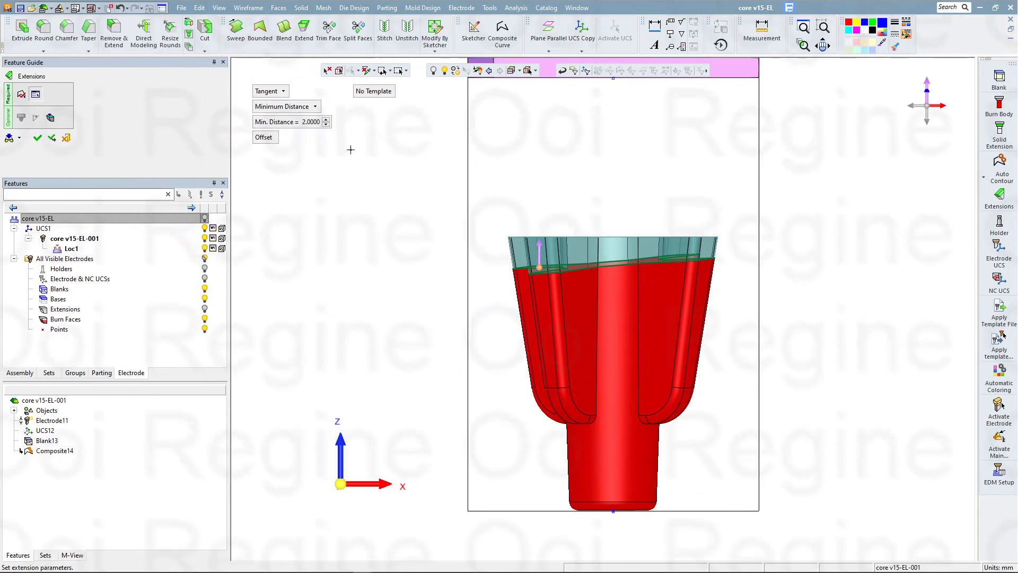
pyautogui.moveTo(537, 225); pyautogui.dragTo(503, 319, button='middle')
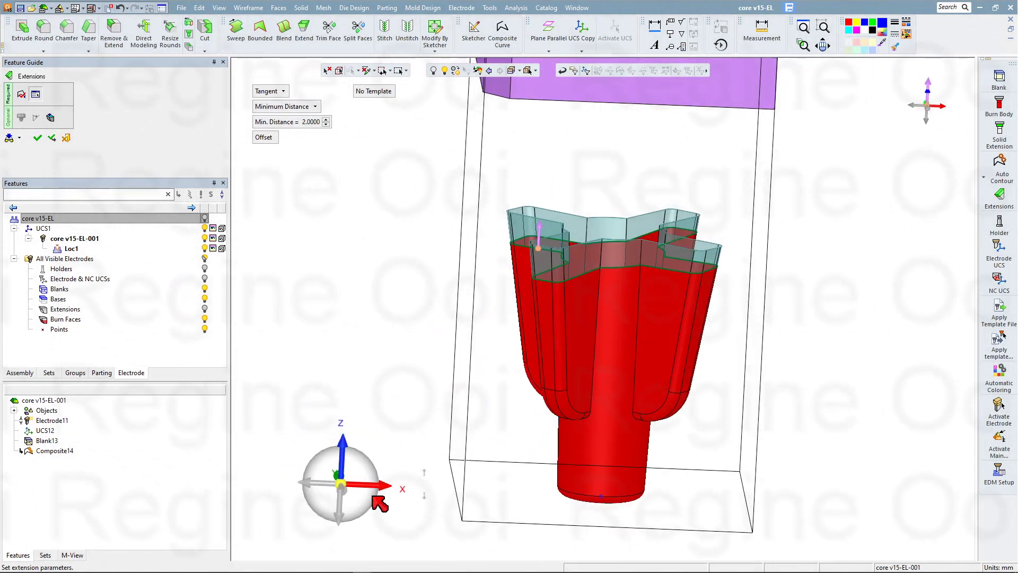
pyautogui.click(347, 492)
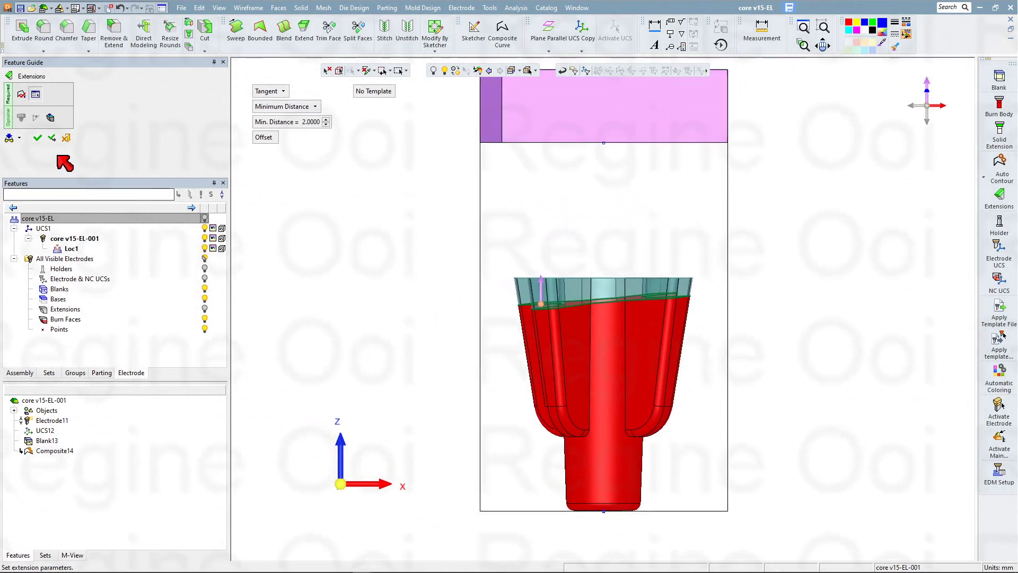
pyautogui.click(55, 138)
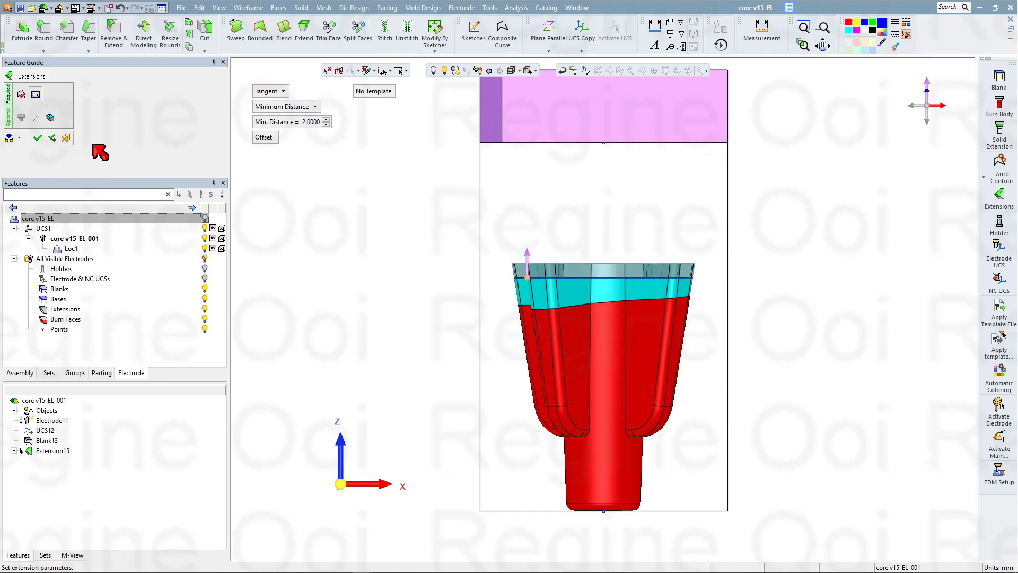
# Step: Create a second electrode extension from the first extension's upper edge, using the Direction type and the To Blank extent
pyautogui.click(285, 90)
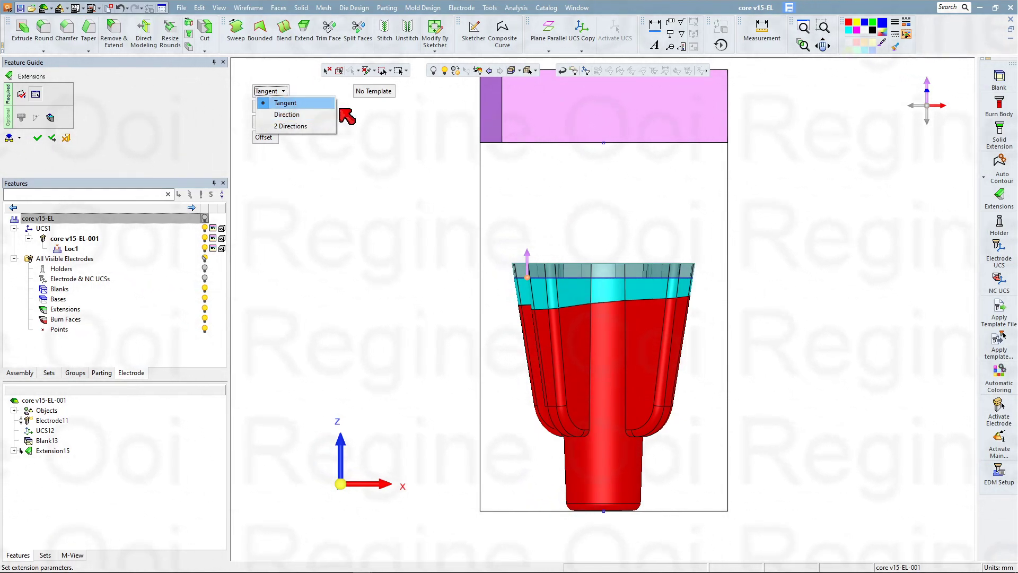
pyautogui.click(386, 121)
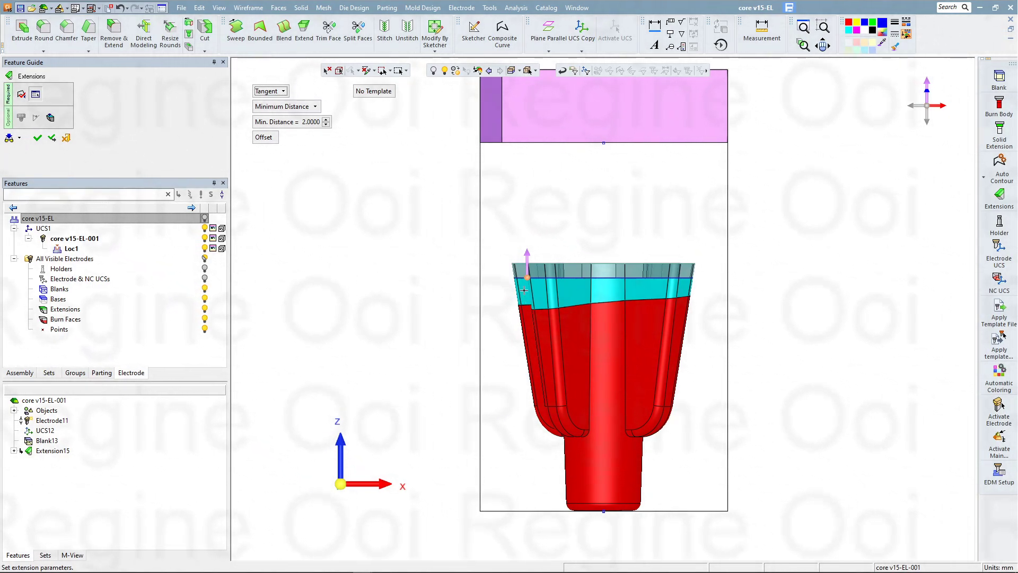
pyautogui.click(281, 91)
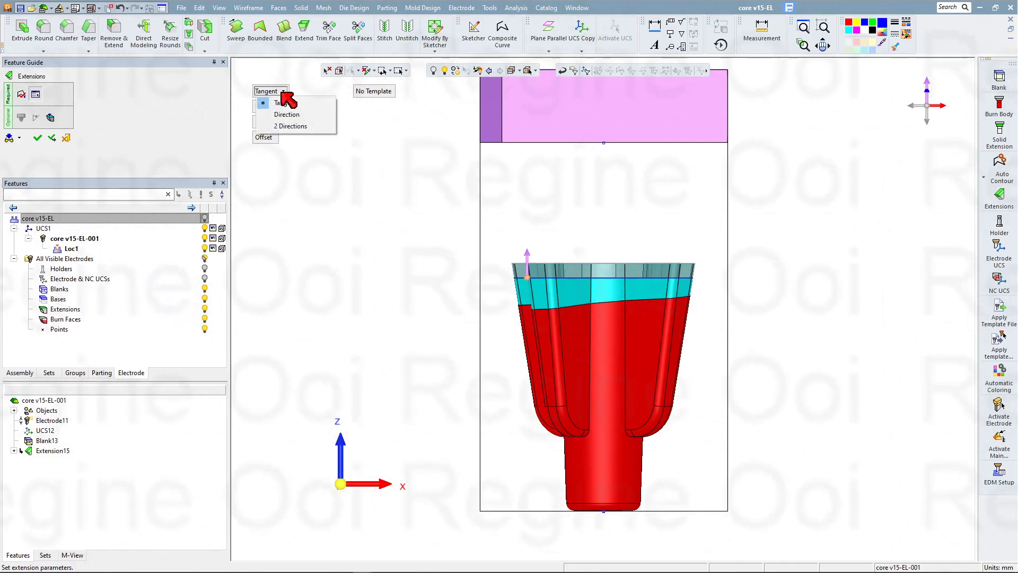
pyautogui.click(307, 115)
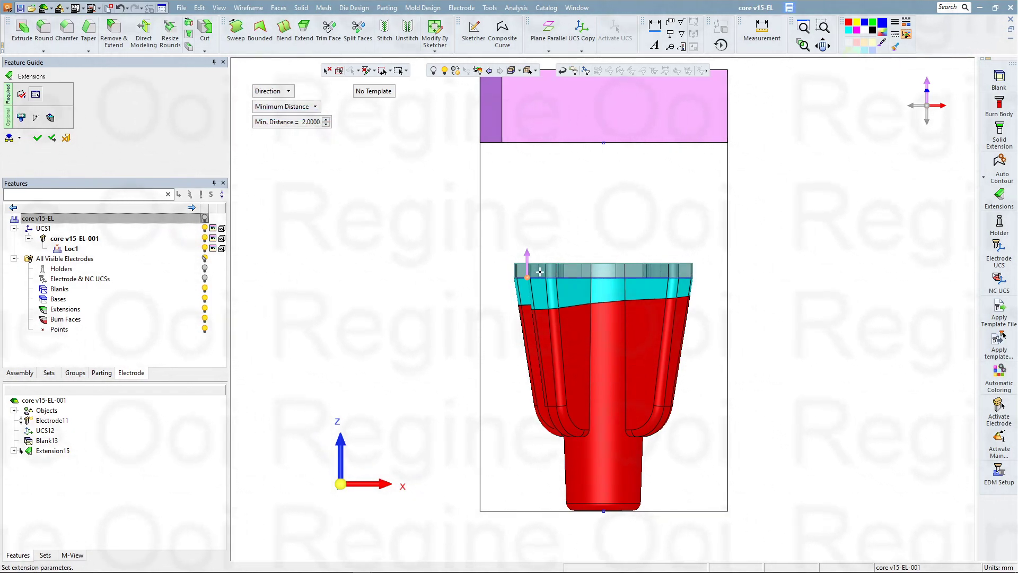
pyautogui.click(316, 106)
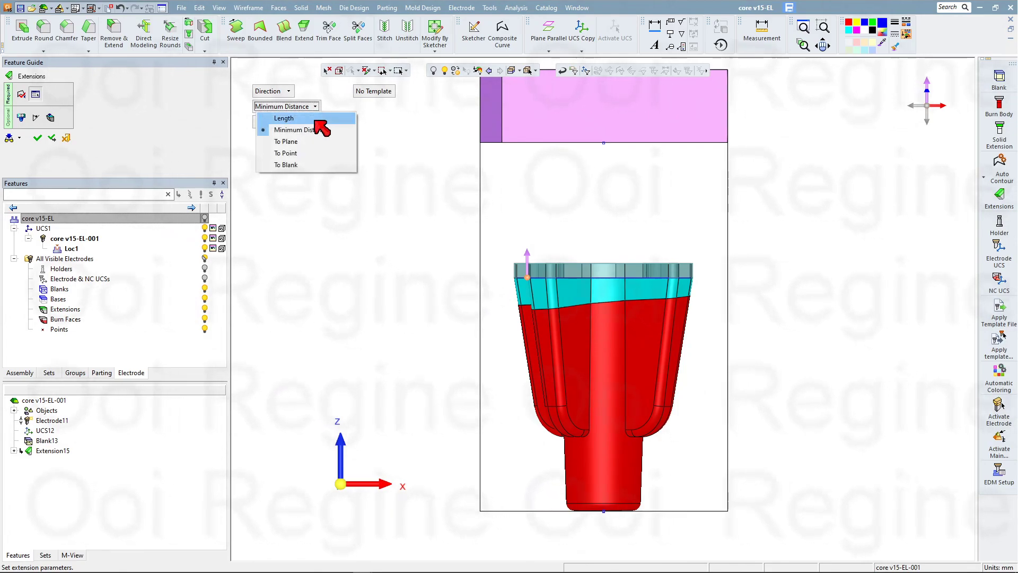
pyautogui.click(314, 164)
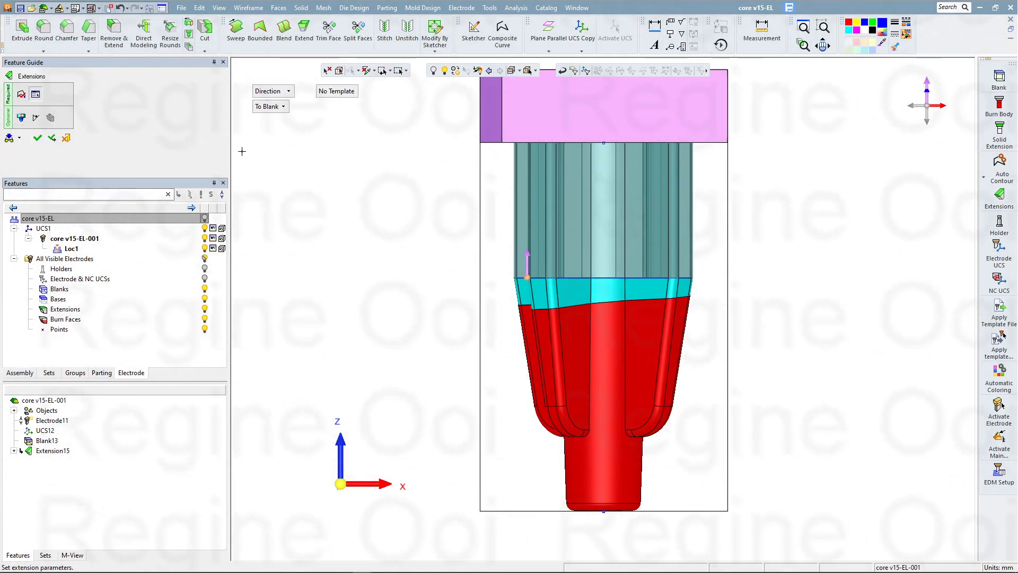
pyautogui.moveTo(407, 209); pyautogui.dragTo(379, 245, button='middle')
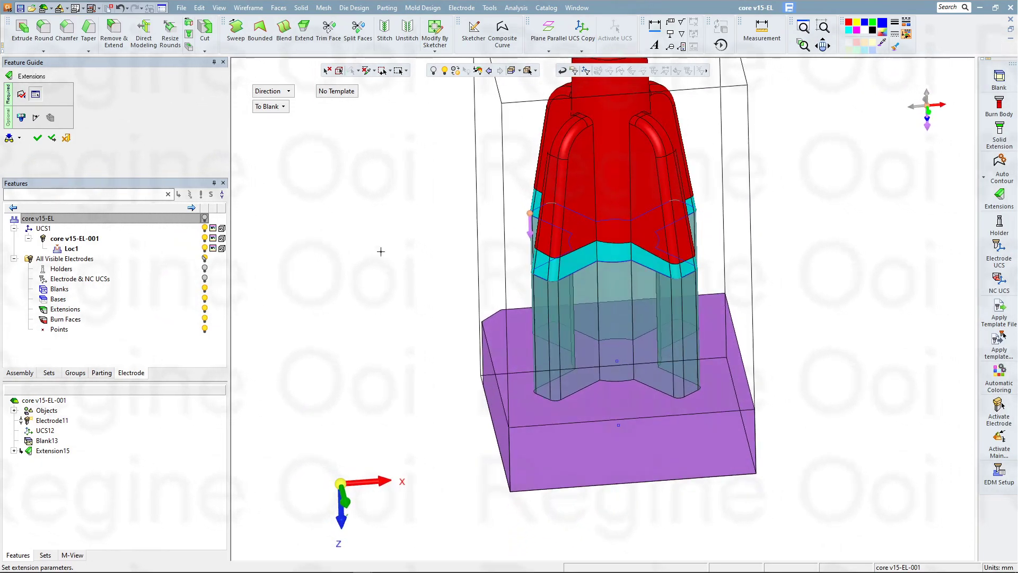
pyautogui.click(38, 140)
pyautogui.scroll(-2, 605, 316)
pyautogui.keyDown('ctrl'); pyautogui.moveTo(621, 327); pyautogui.dragTo(619, 299, button='middle'); pyautogui.keyUp('ctrl')
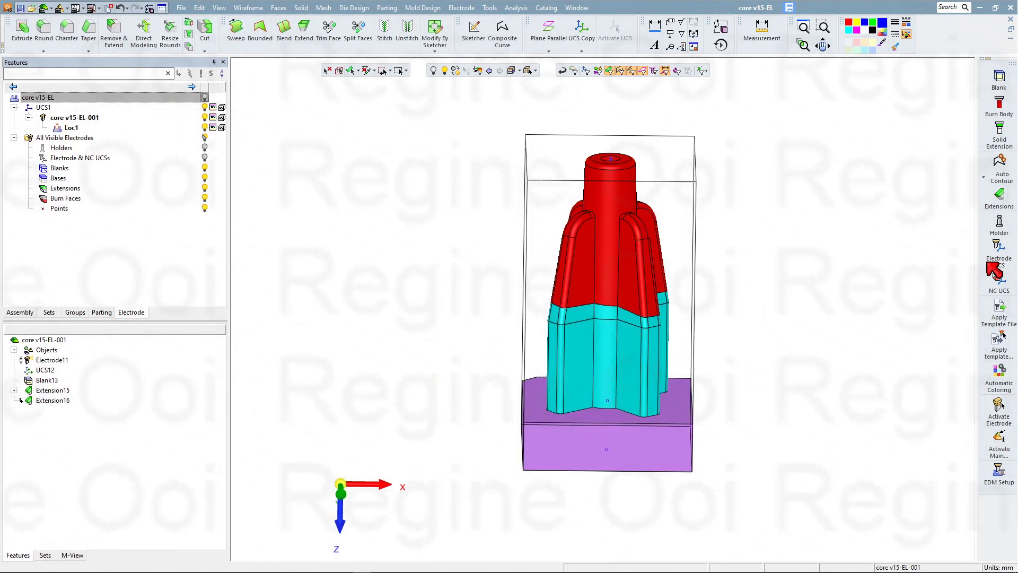
# Step: Compare the holder models in the Erowa mm folder and load ER-009219.elt as the electrode's holder
pyautogui.click(1002, 231)
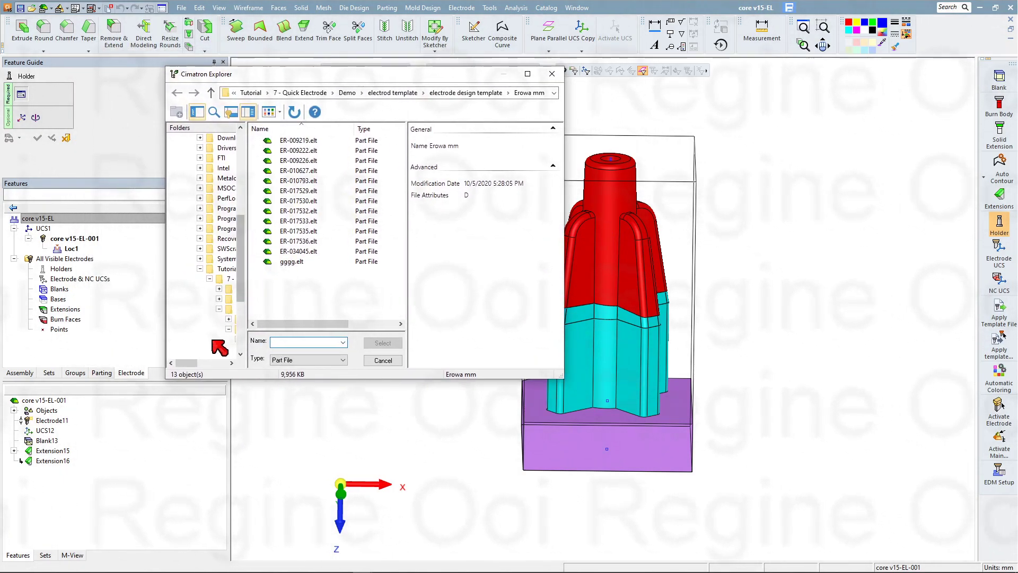
pyautogui.moveTo(197, 364); pyautogui.dragTo(214, 362)
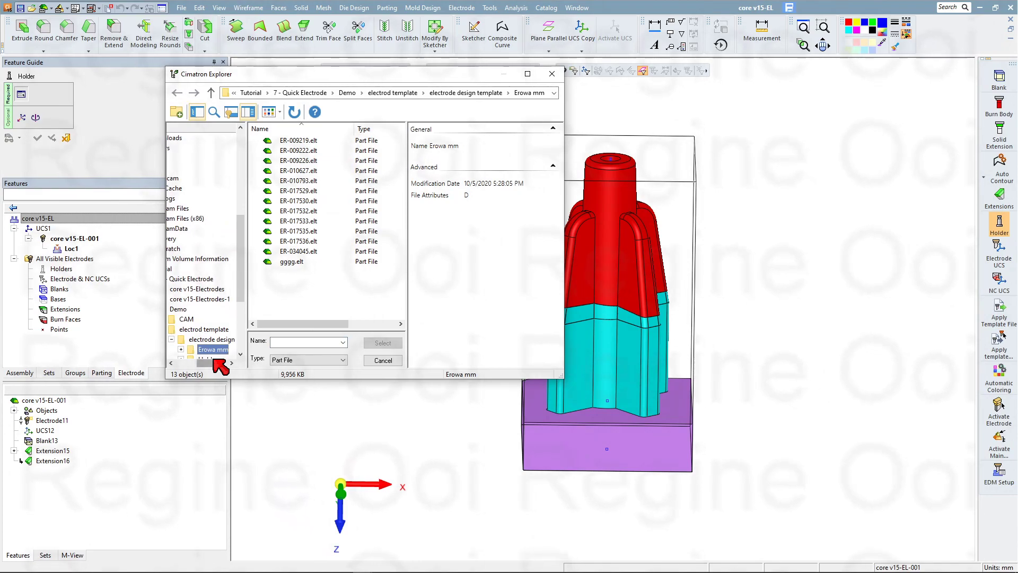
pyautogui.click(298, 142)
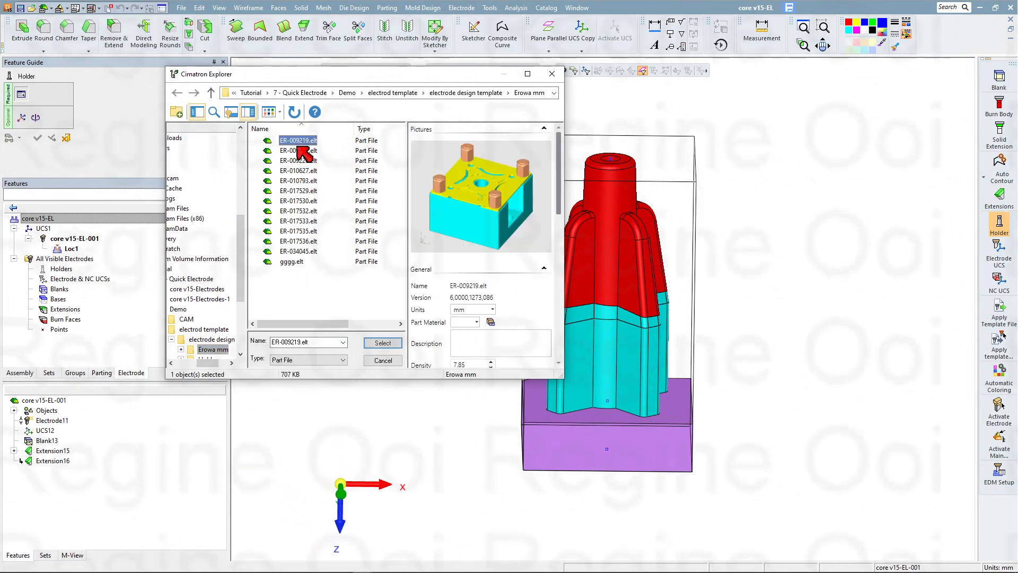
pyautogui.click(296, 171)
pyautogui.click(296, 182)
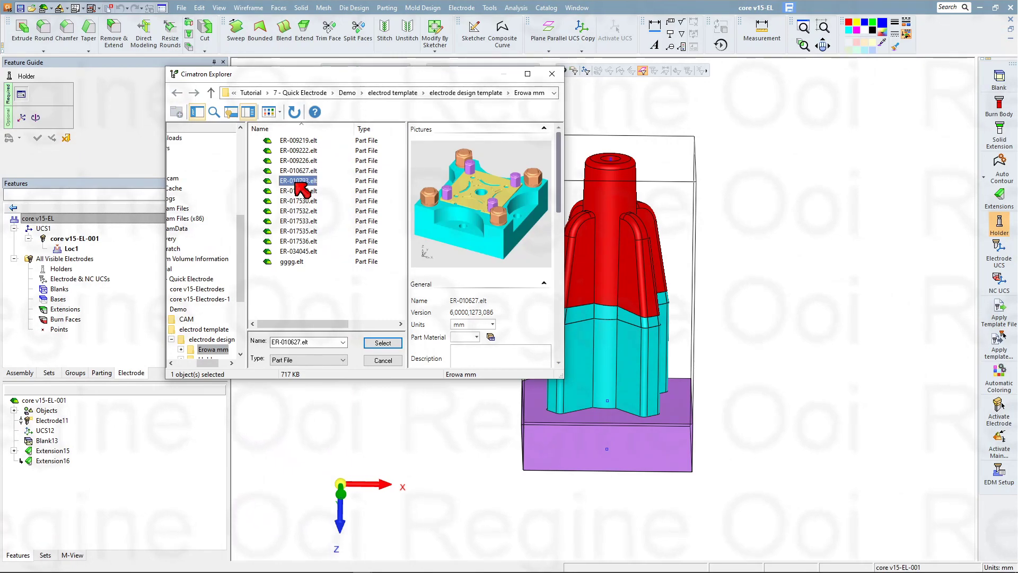
pyautogui.click(299, 192)
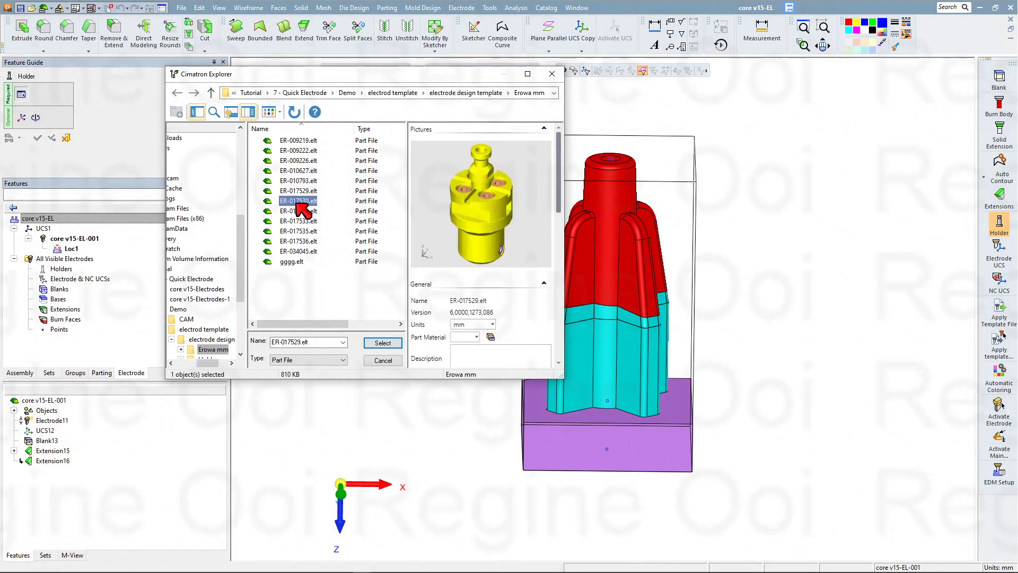
pyautogui.click(298, 220)
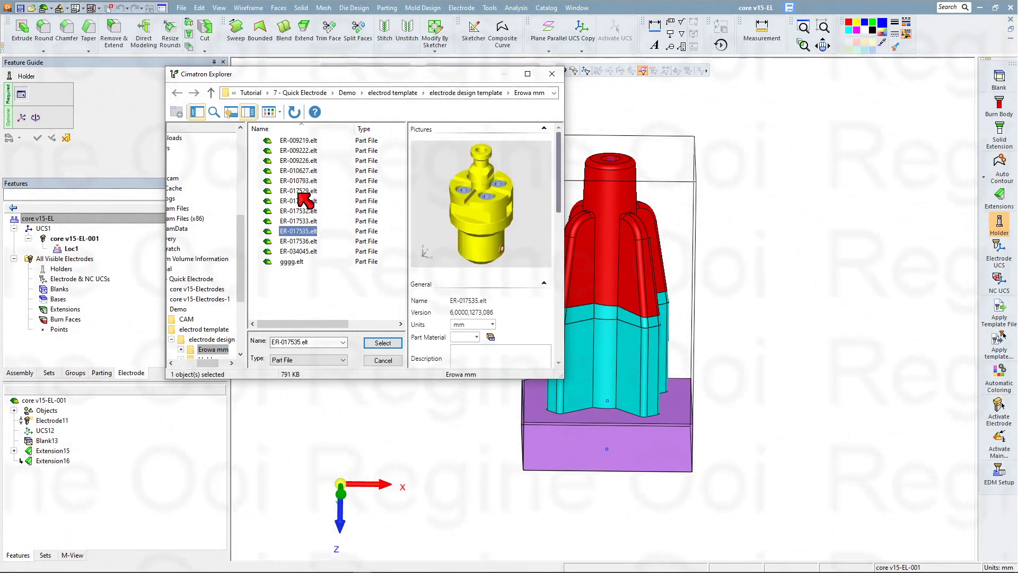
pyautogui.click(299, 141)
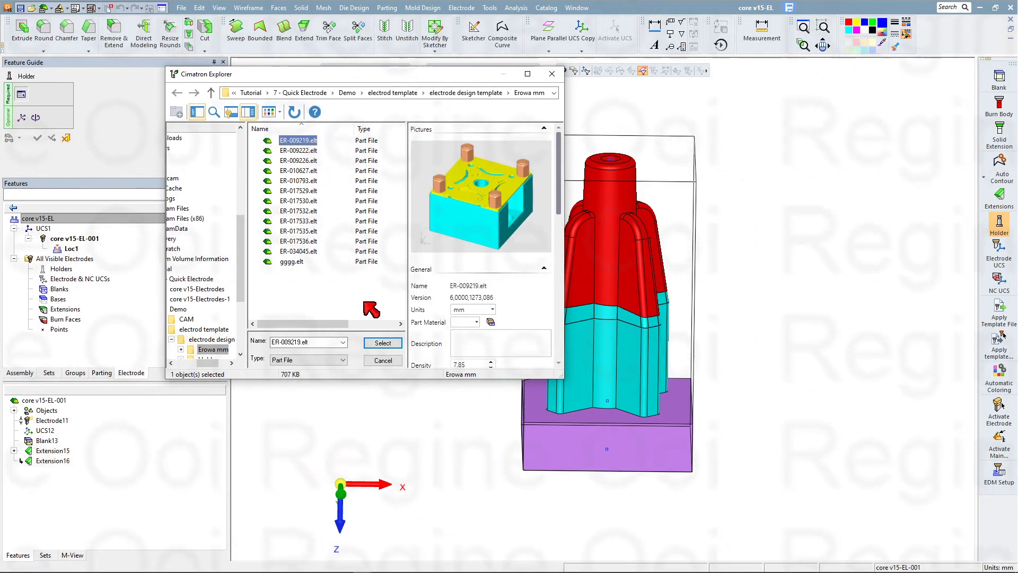
pyautogui.click(378, 344)
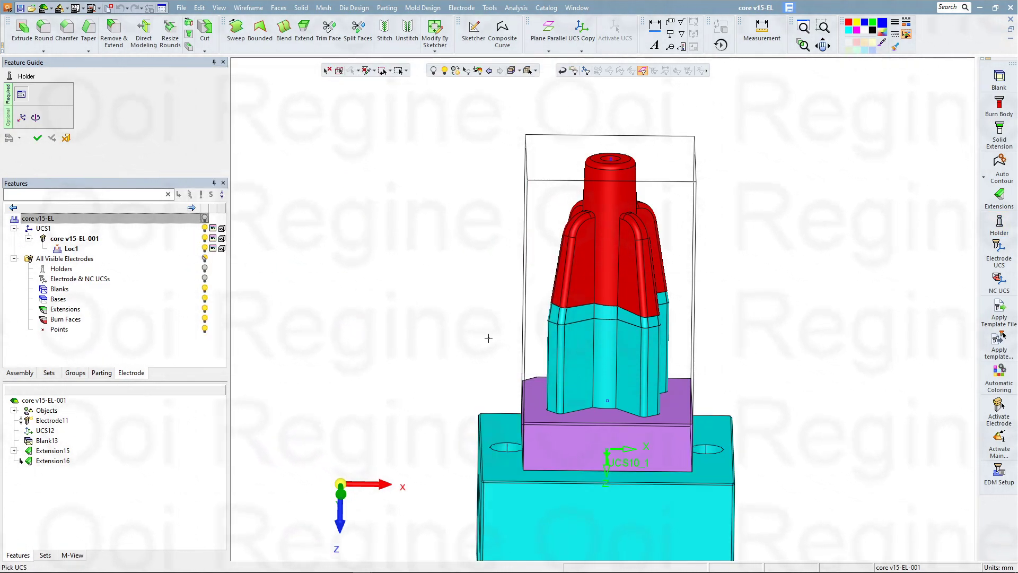
# Step: Inspect the holder's position beneath the electrode base and apply its placement
pyautogui.keyDown('ctrl'); pyautogui.moveTo(495, 322); pyautogui.dragTo(504, 249, button='middle'); pyautogui.keyUp('ctrl')
pyautogui.keyDown('ctrl'); pyautogui.moveTo(503, 250); pyautogui.dragTo(456, 391, button='right'); pyautogui.keyUp('ctrl')
pyautogui.keyDown('ctrl'); pyautogui.moveTo(457, 391); pyautogui.dragTo(480, 307); pyautogui.keyUp('ctrl')
pyautogui.click(38, 138)
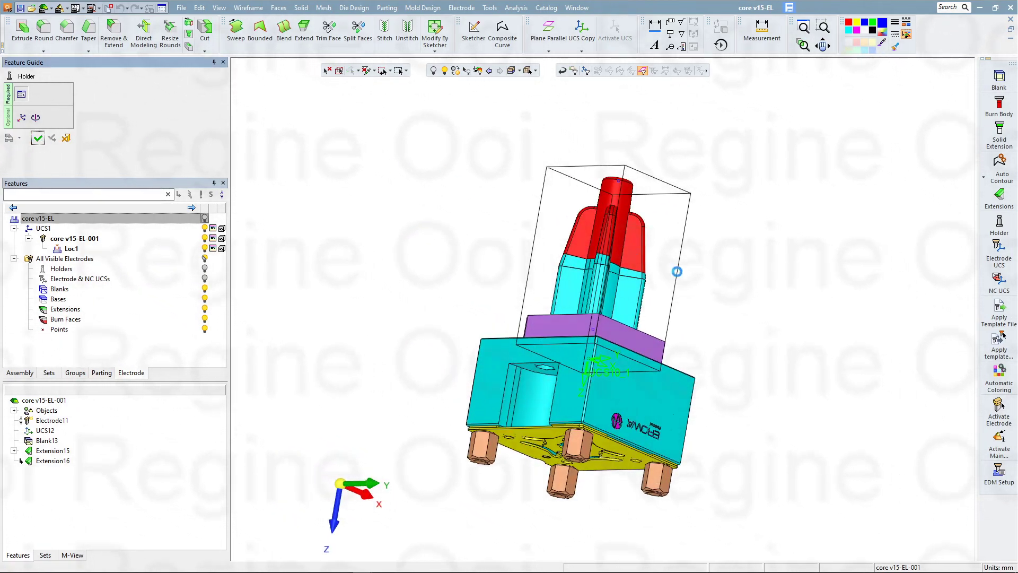
# Step: Create the electrode UCS with automatic selection at the top of the base
pyautogui.keyDown('ctrl'); pyautogui.moveTo(723, 324); pyautogui.dragTo(688, 350); pyautogui.keyUp('ctrl')
pyautogui.click(1004, 263)
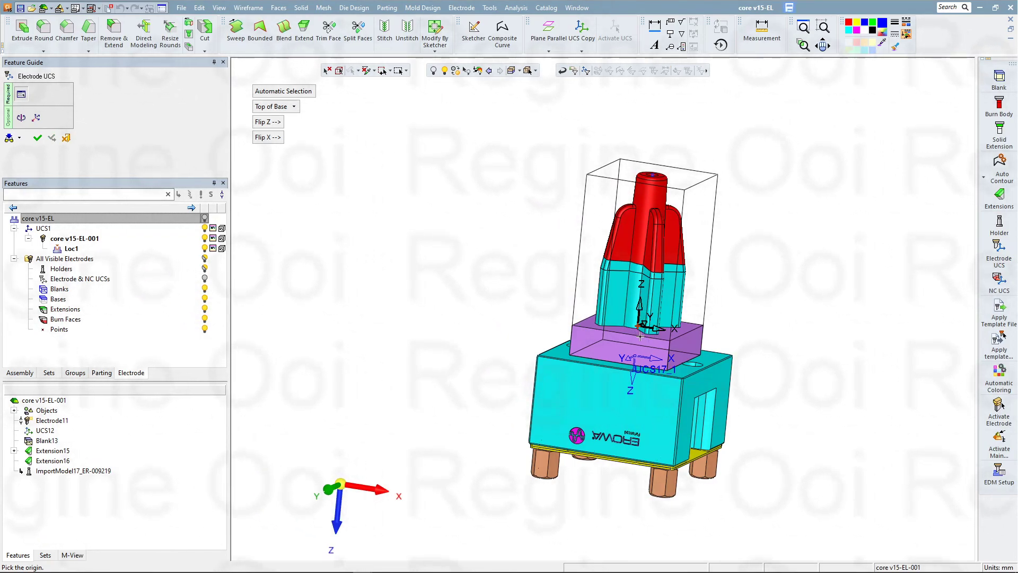
pyautogui.click(37, 138)
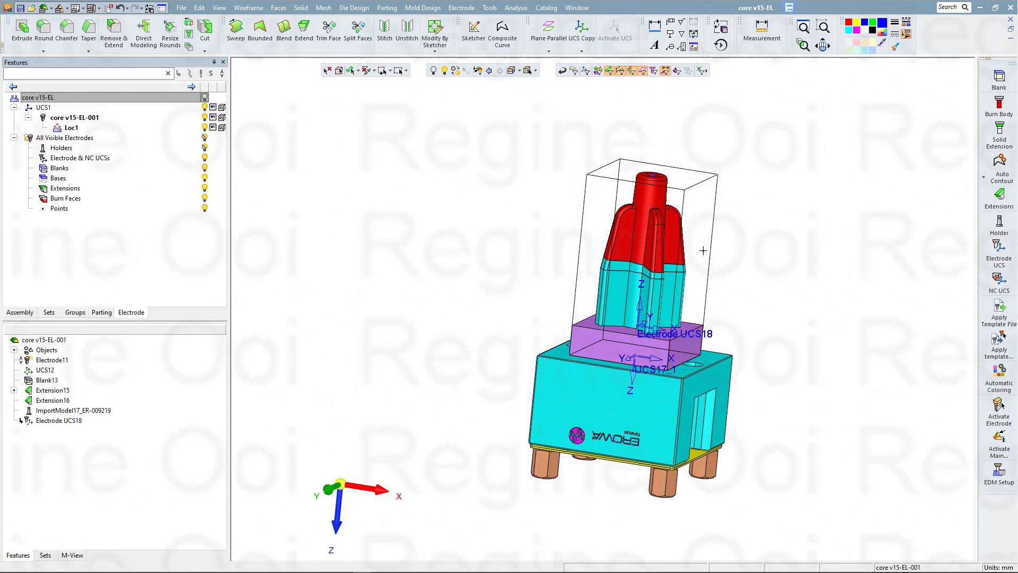
# Step: Create an NC UCS at the top of the blank, checking its origin against the electrode tip in a front view
pyautogui.click(1000, 281)
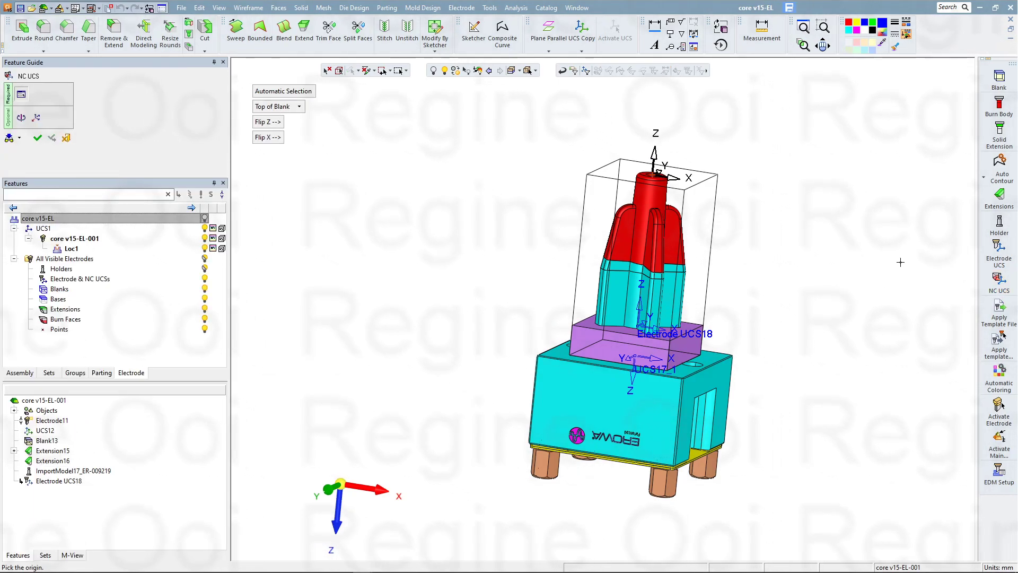
pyautogui.click(298, 108)
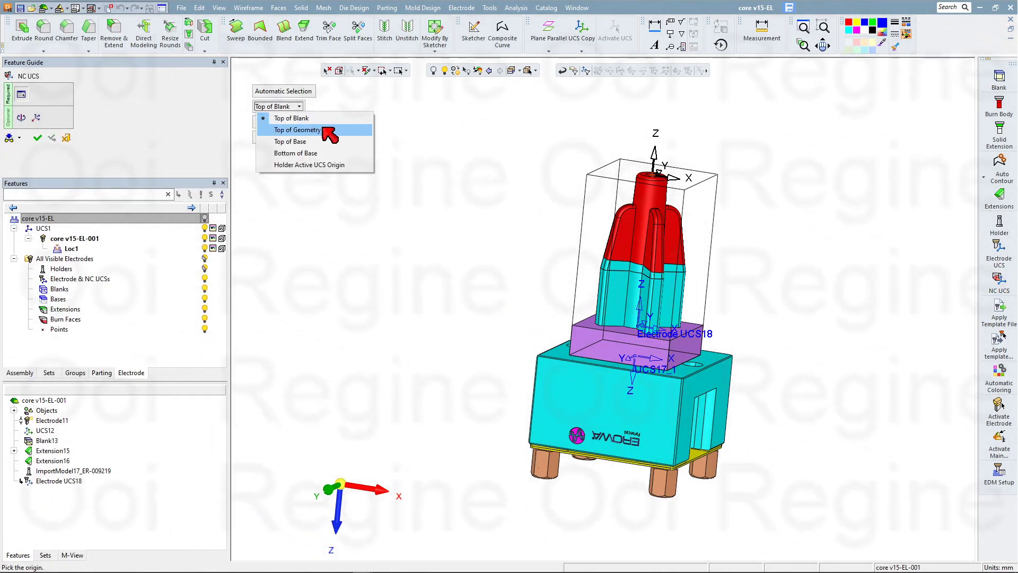
pyautogui.click(378, 162)
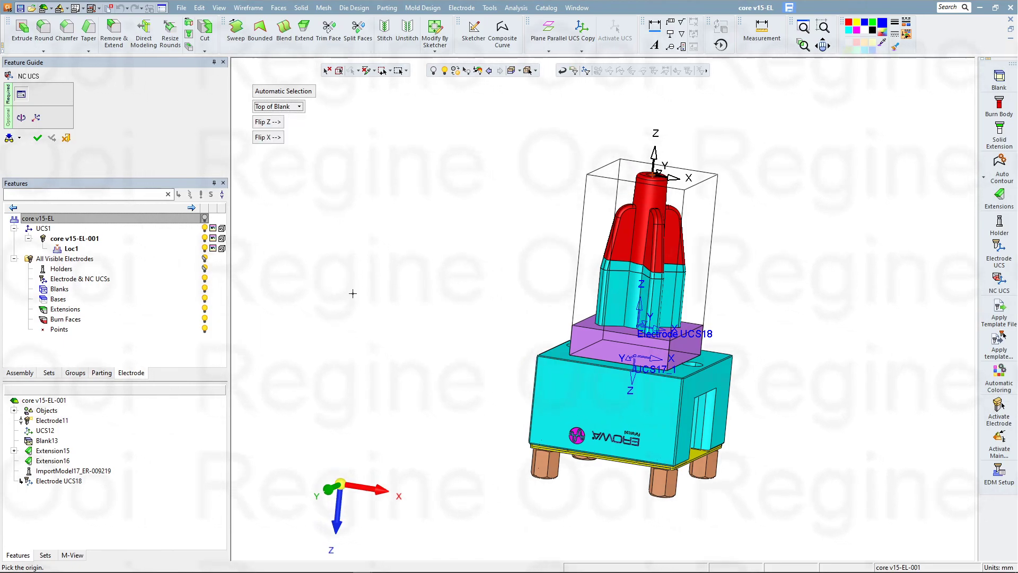
pyautogui.click(333, 487)
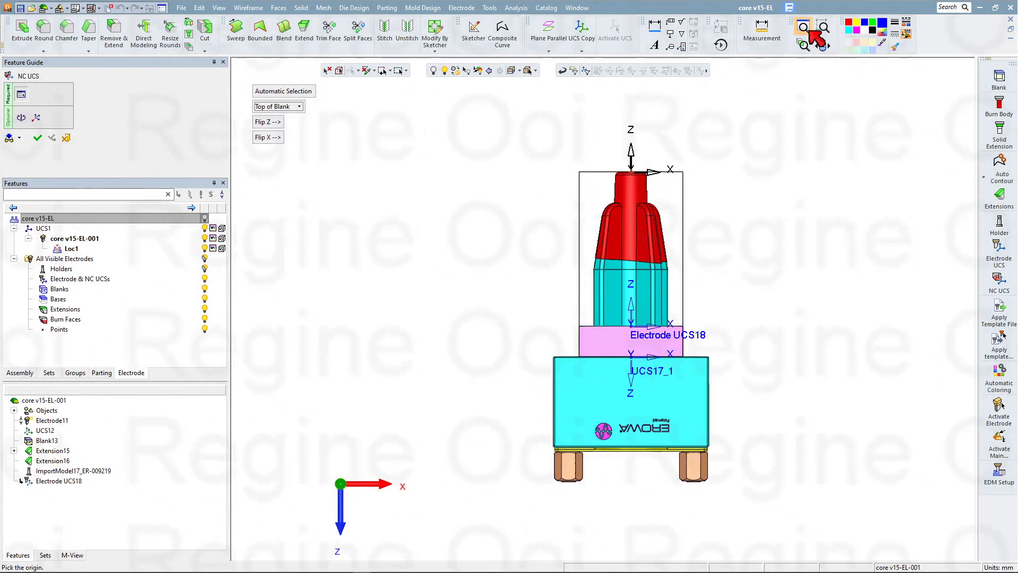
pyautogui.click(823, 27)
pyautogui.moveTo(549, 133); pyautogui.dragTo(736, 210)
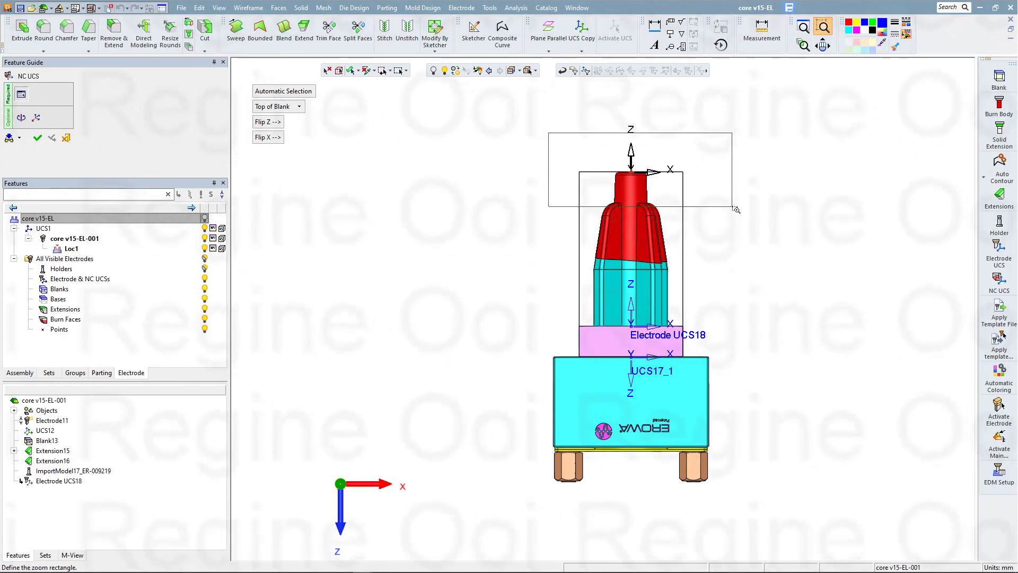
pyautogui.moveTo(544, 306); pyautogui.dragTo(638, 369)
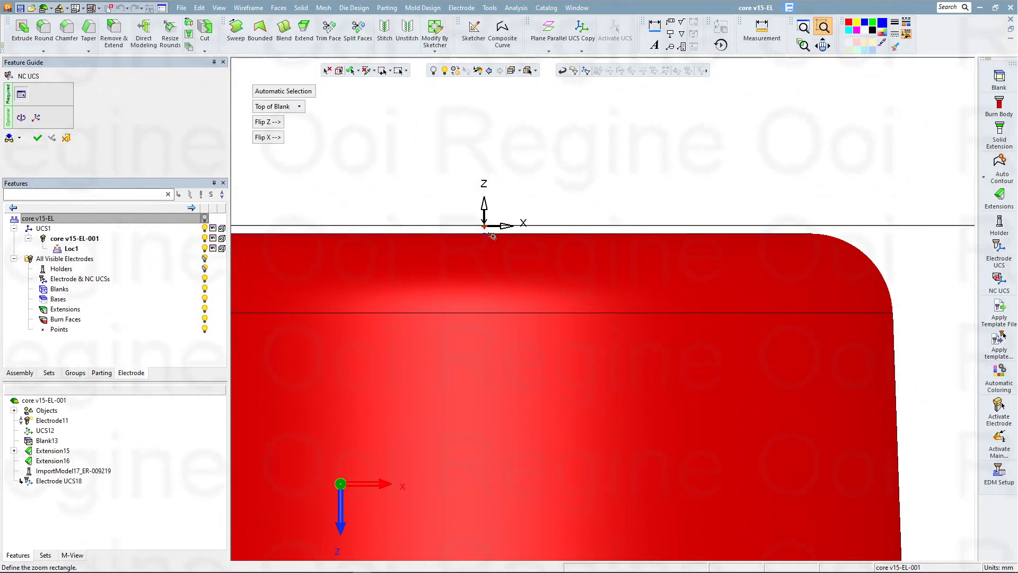
pyautogui.scroll(-15, 495, 320)
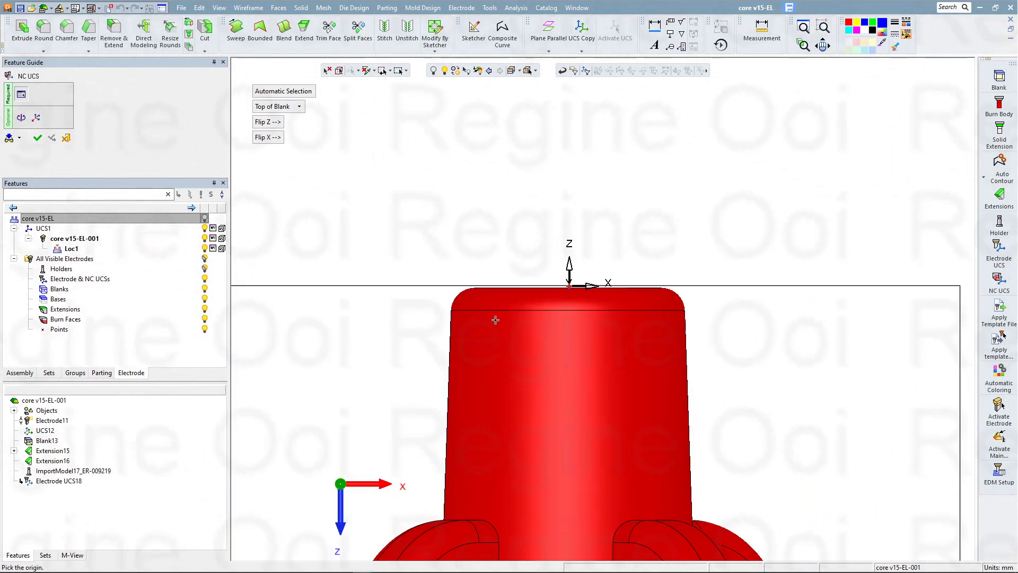
pyautogui.keyDown('ctrl'); pyautogui.moveTo(496, 335); pyautogui.dragTo(515, 228, button='middle'); pyautogui.keyUp('ctrl')
pyautogui.keyDown('ctrl'); pyautogui.moveTo(515, 229); pyautogui.dragTo(489, 313, button='right'); pyautogui.keyUp('ctrl')
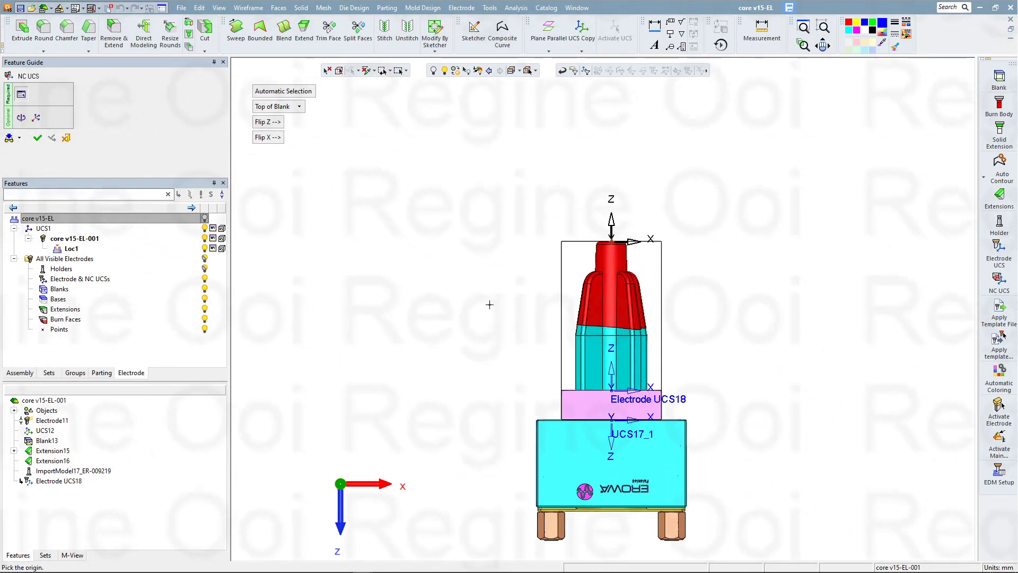
pyautogui.keyDown('ctrl'); pyautogui.moveTo(488, 313); pyautogui.dragTo(500, 257, button='middle'); pyautogui.keyUp('ctrl')
pyautogui.keyDown('ctrl'); pyautogui.moveTo(500, 257); pyautogui.dragTo(482, 329, button='right'); pyautogui.keyUp('ctrl')
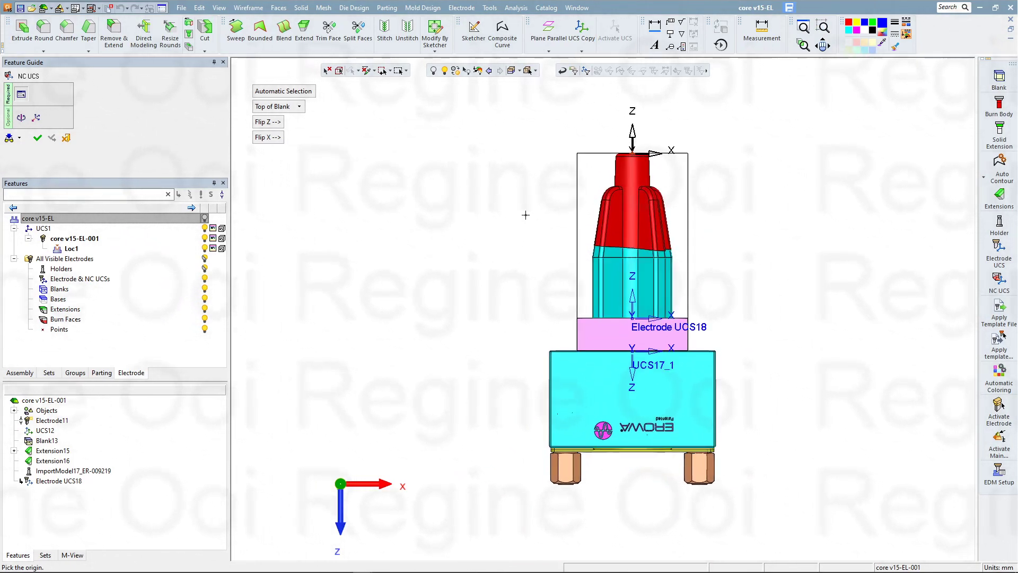
pyautogui.click(37, 138)
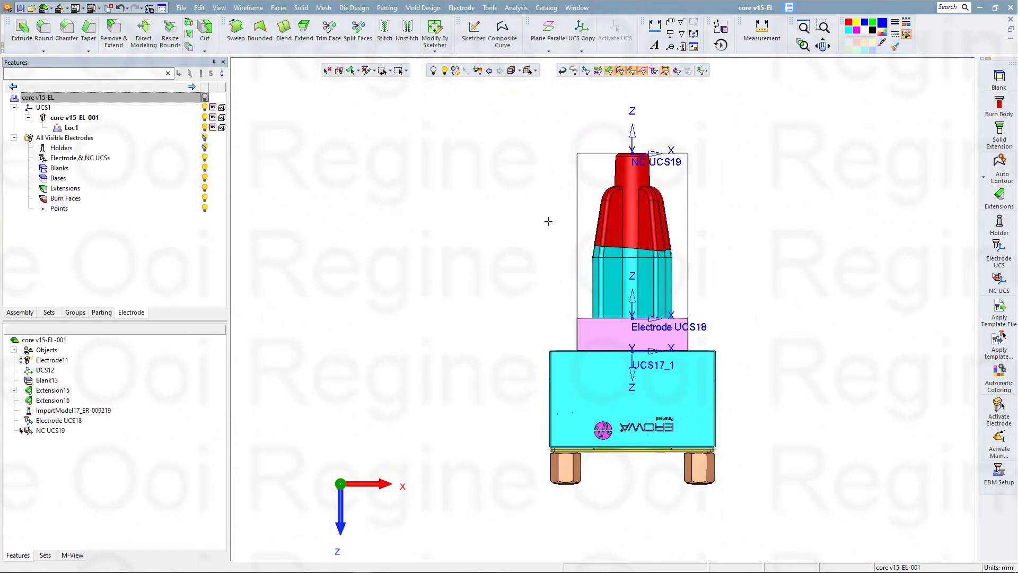
# Step: Start saving electrode core v15-EL-001 as an electrode template, choosing C:\Demo\electrod template as the destination folder
pyautogui.moveTo(536, 220); pyautogui.dragTo(477, 250, button='middle')
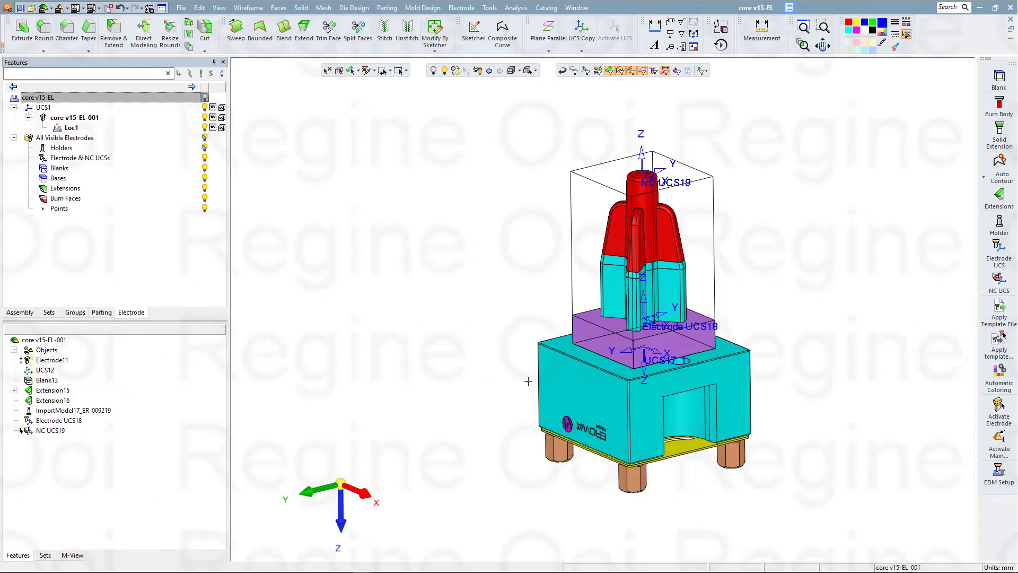
pyautogui.moveTo(639, 369); pyautogui.dragTo(530, 344, button='middle')
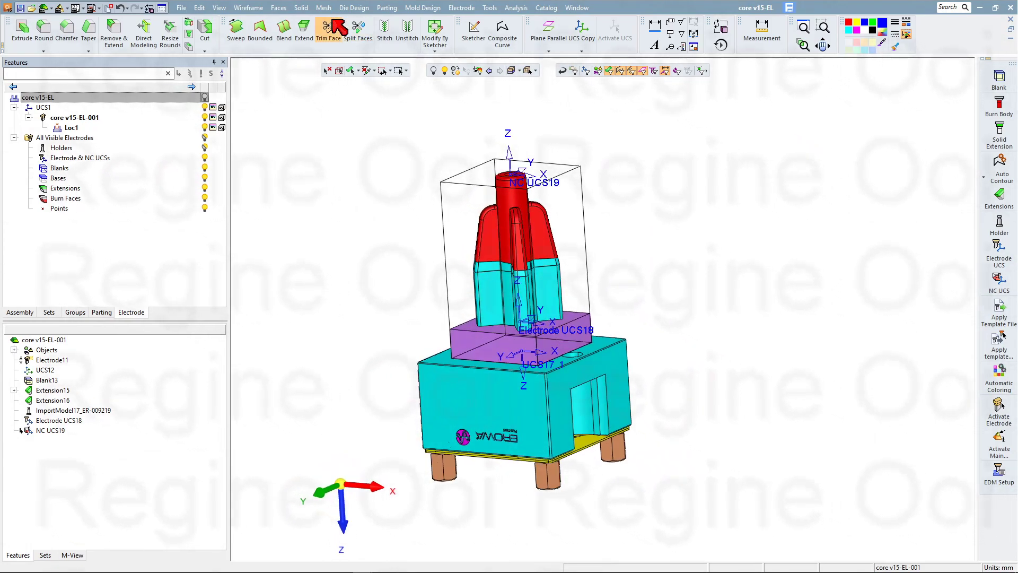
pyautogui.click(142, 117)
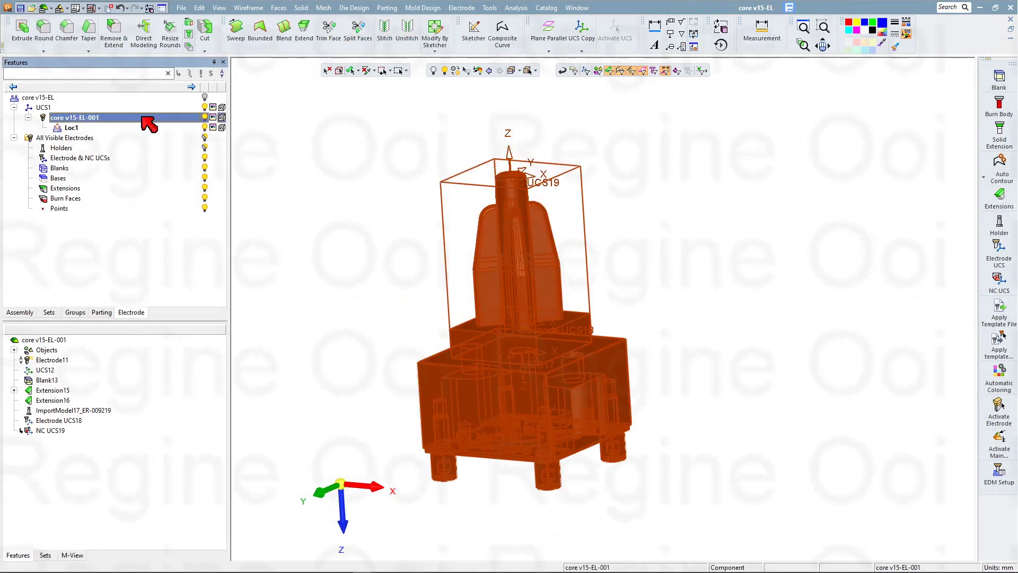
pyautogui.click(461, 8)
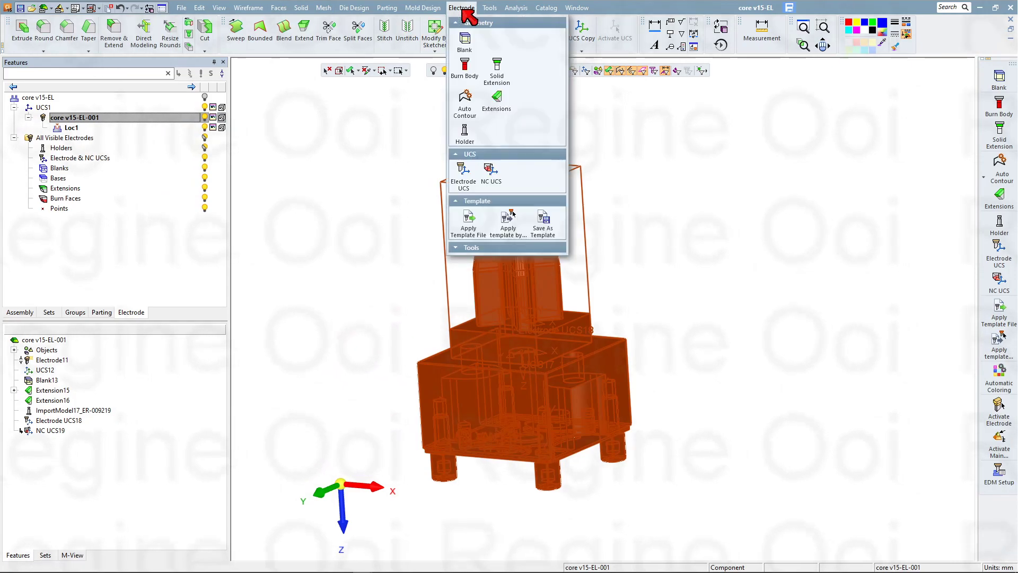
pyautogui.click(542, 223)
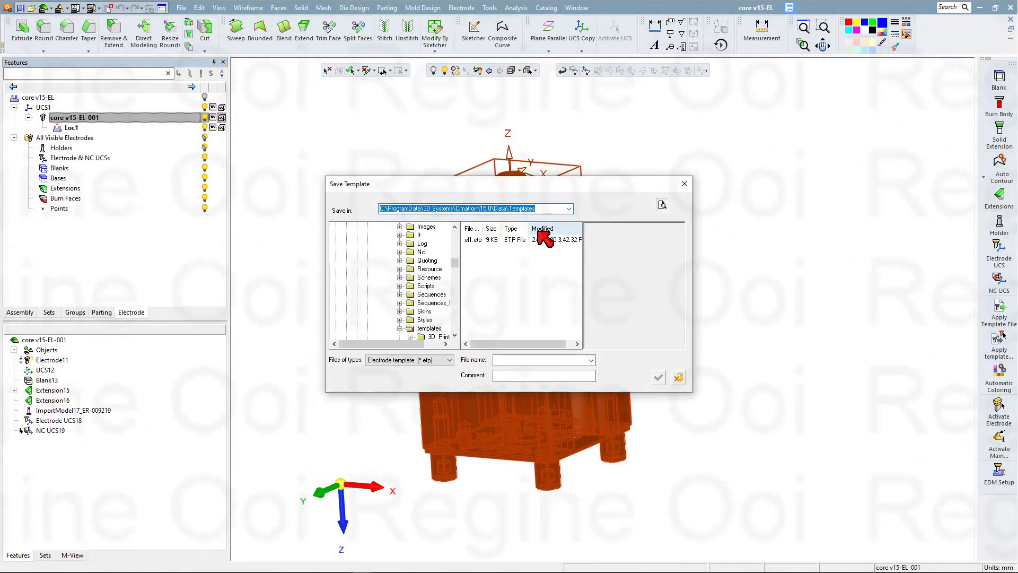
pyautogui.moveTo(456, 265); pyautogui.dragTo(455, 234)
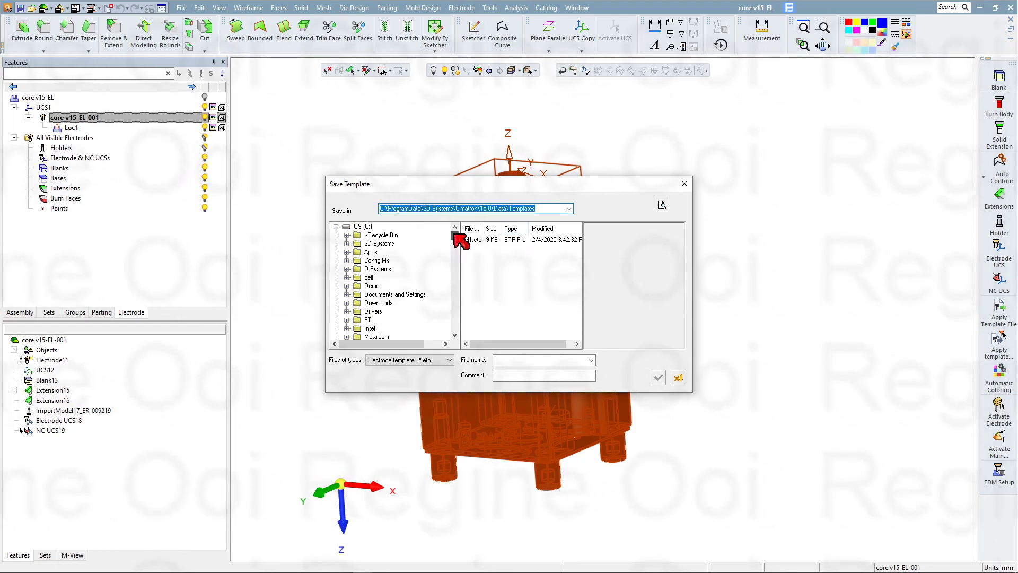
pyautogui.click(372, 285)
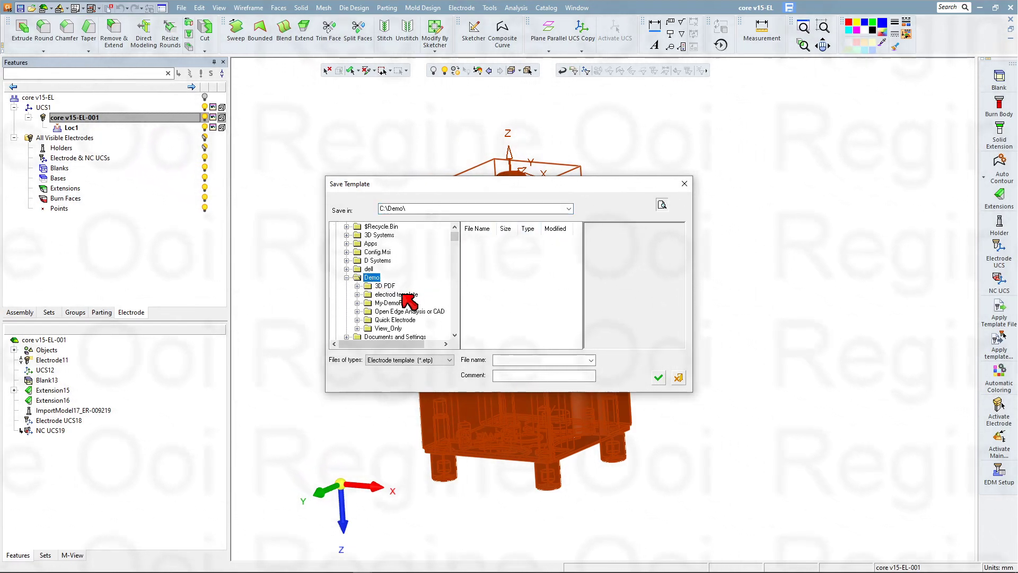
pyautogui.click(395, 294)
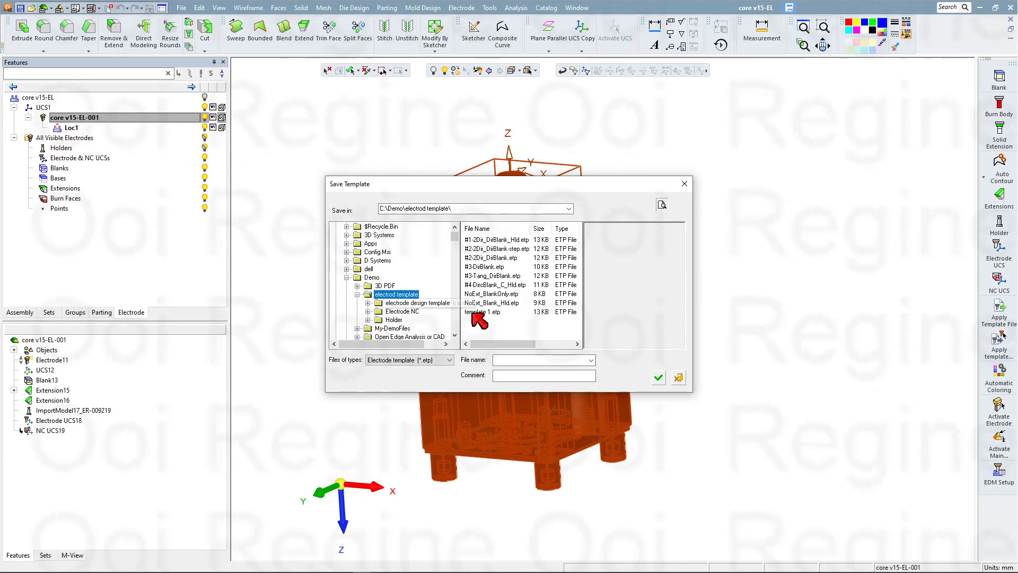
# Step: Name the electrode template "template 1 - holder" and save it
pyautogui.click(502, 360)
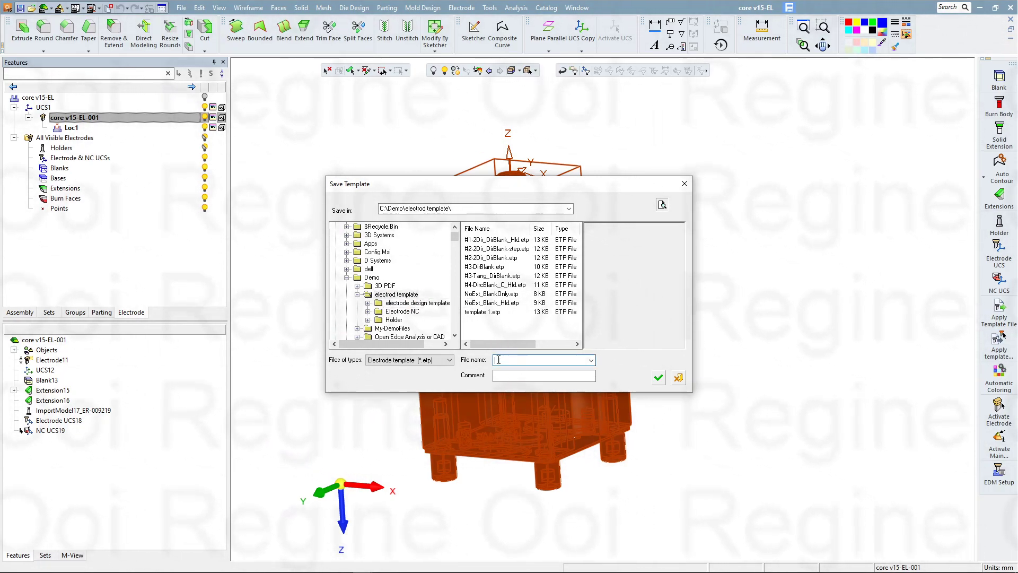
pyautogui.write('template 1 -')
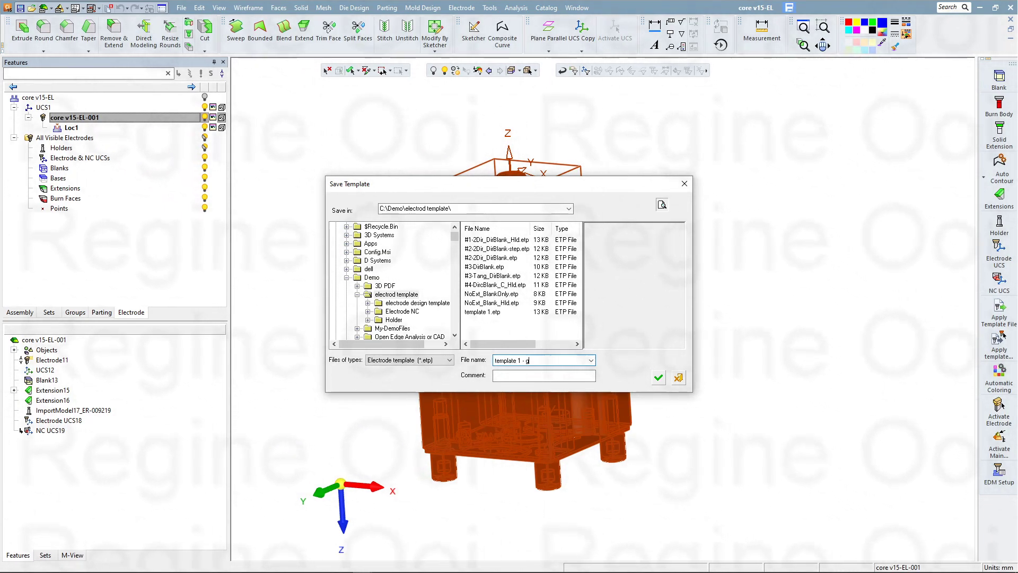
pyautogui.write(' h')
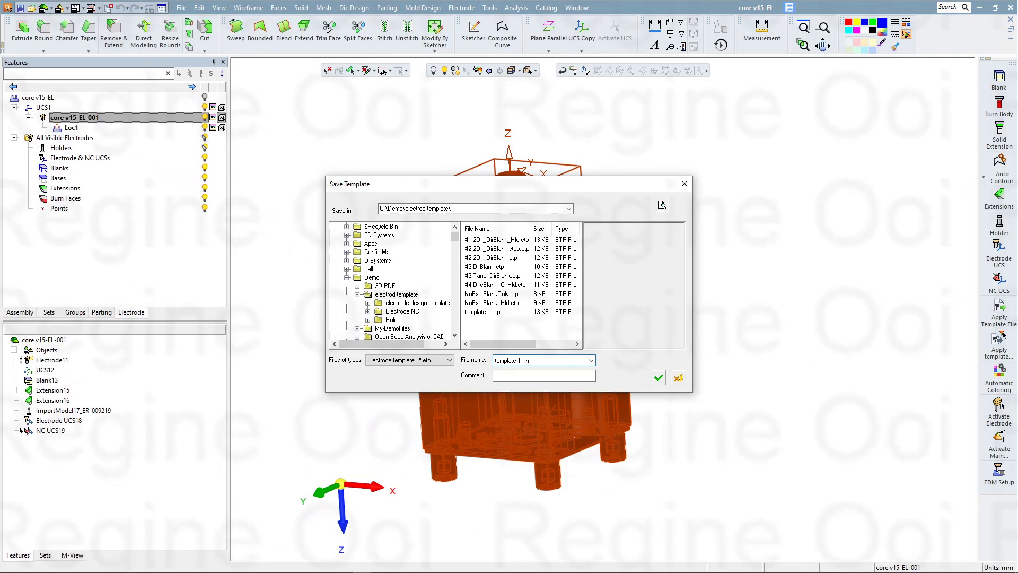
pyautogui.write('older')
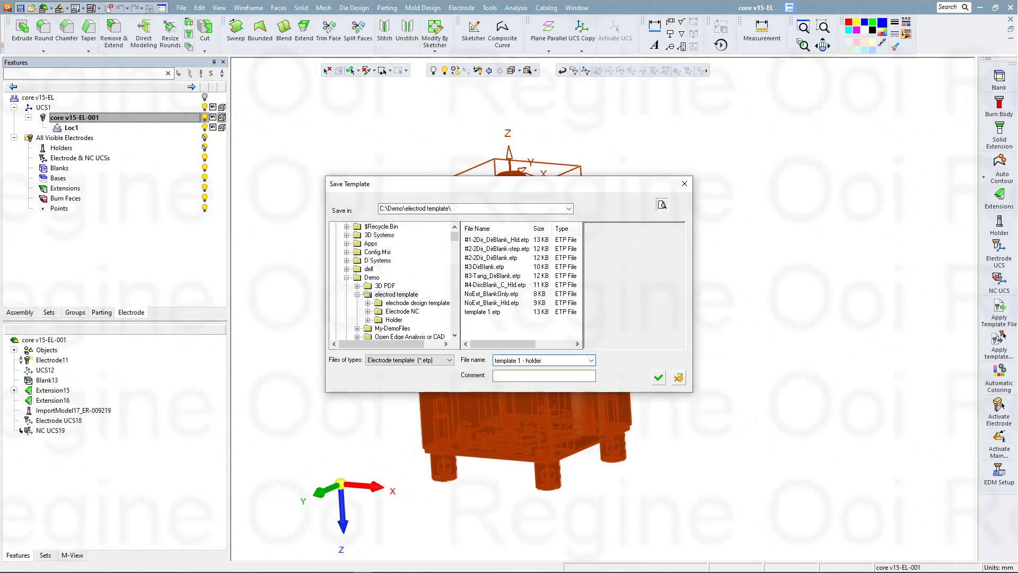
pyautogui.click(657, 378)
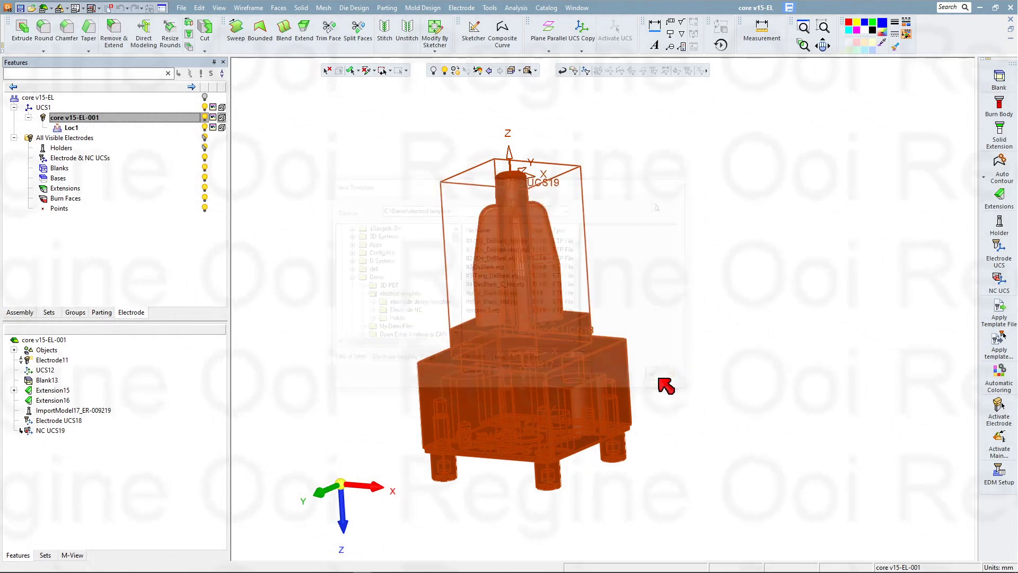
# Step: Activate the main electrode assembly core v15-EL in place of the individual electrode
pyautogui.moveTo(601, 284)
pyautogui.mouseDown(button='middle')
pyautogui.moveTo(595, 296)
pyautogui.moveTo(582, 280)
pyautogui.mouseUp(button='middle')
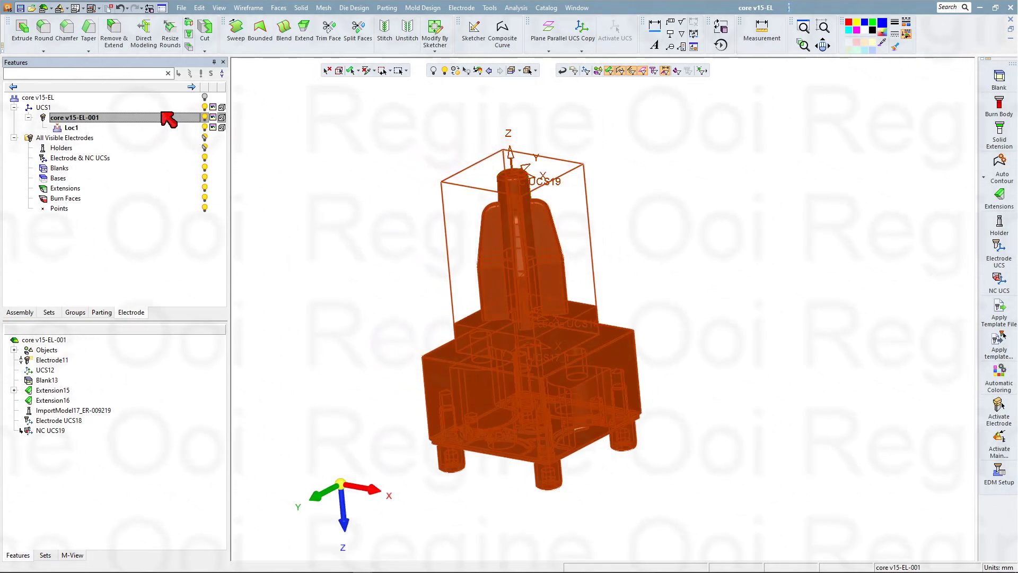
pyautogui.click(171, 98)
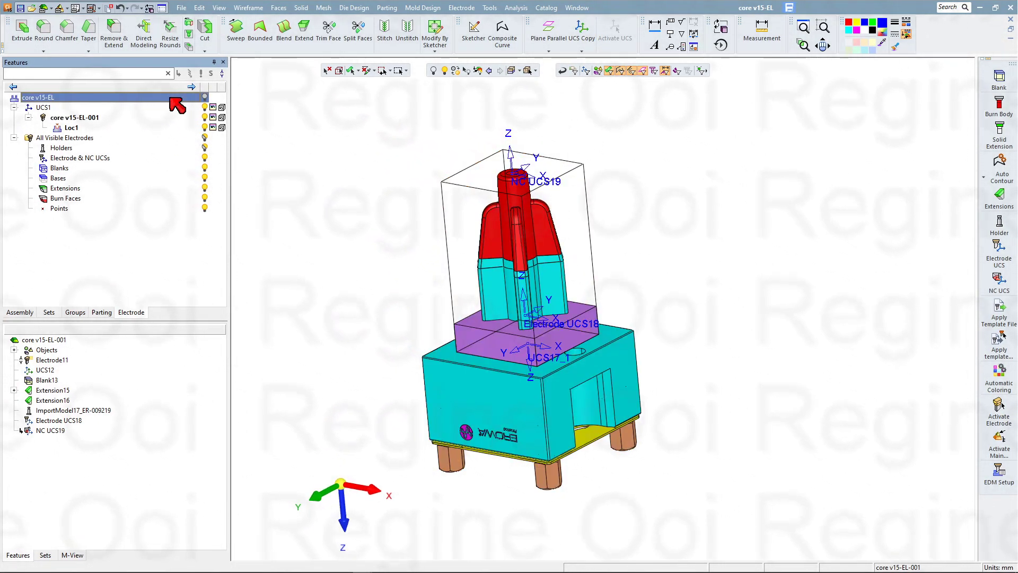
pyautogui.doubleClick(169, 98)
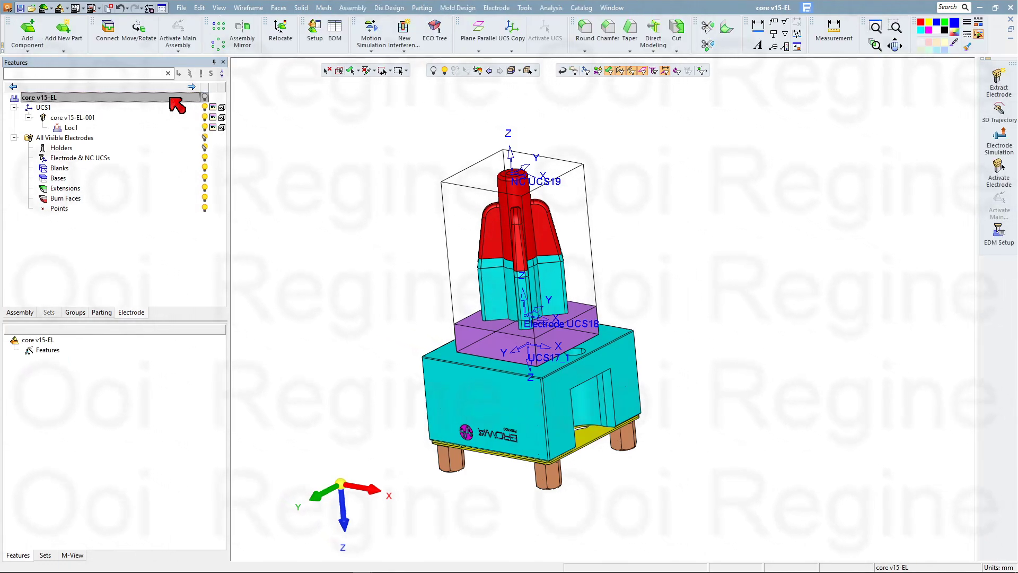